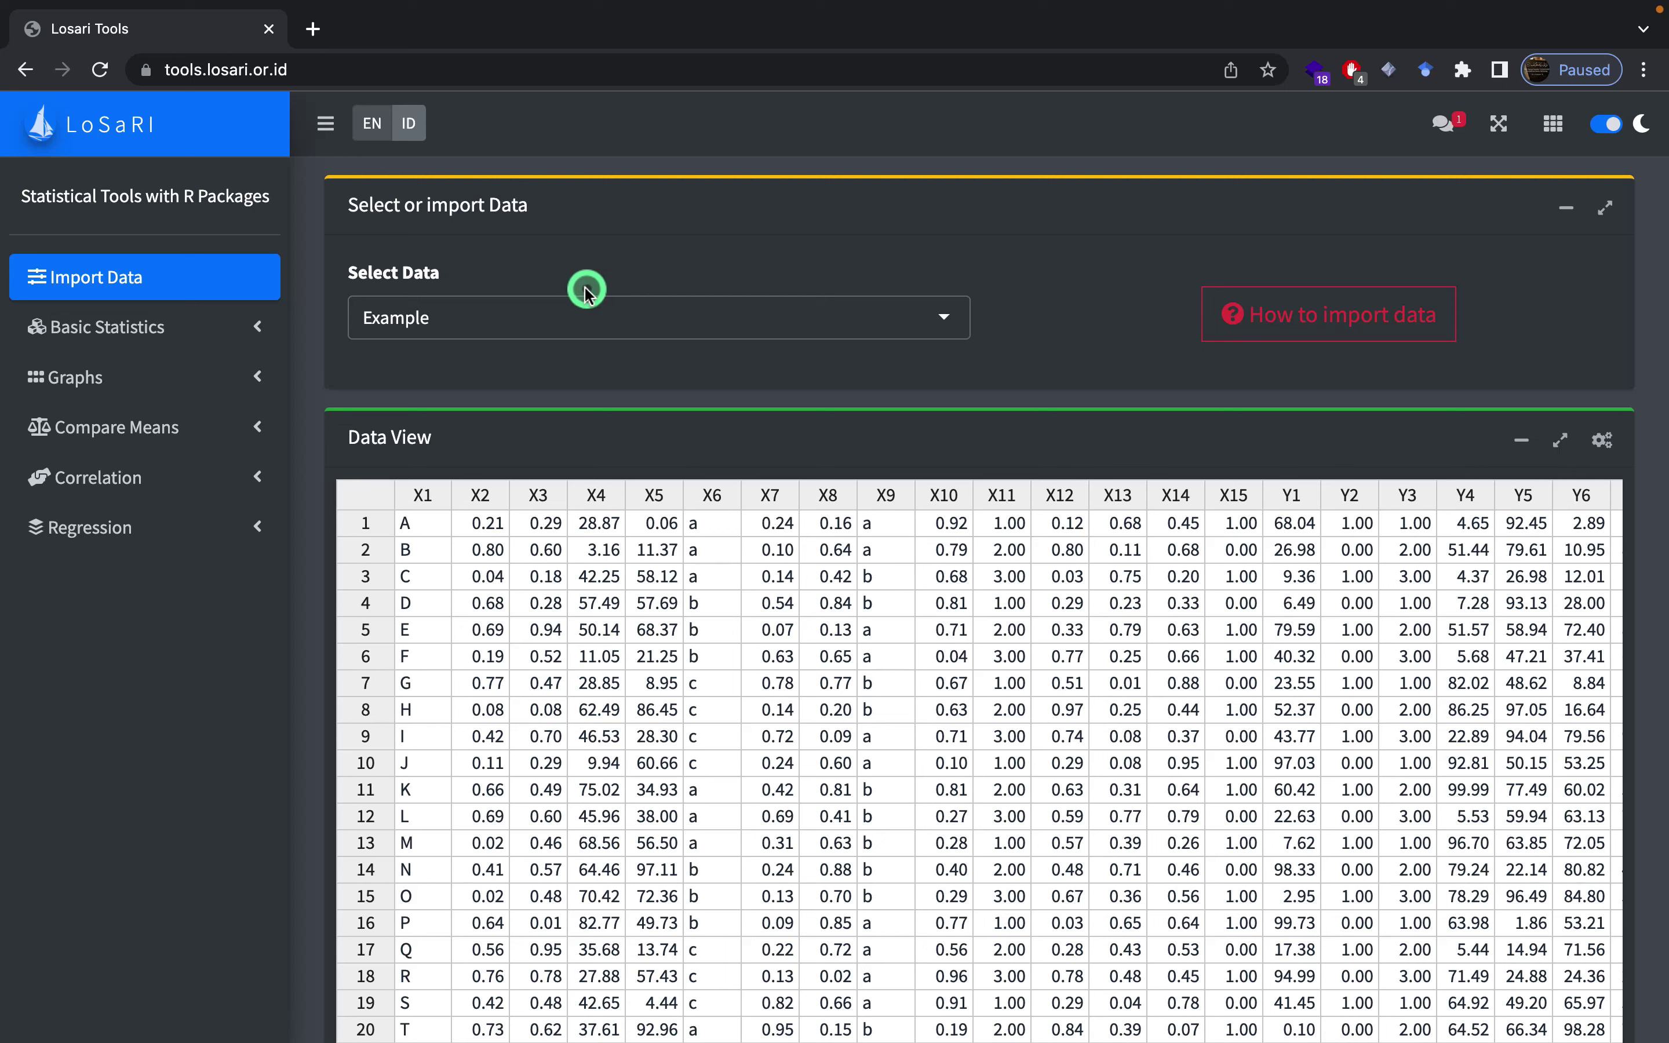
Step: Upload iris.csv from the Desktop as the data set and look over the imported rows
click(473, 324)
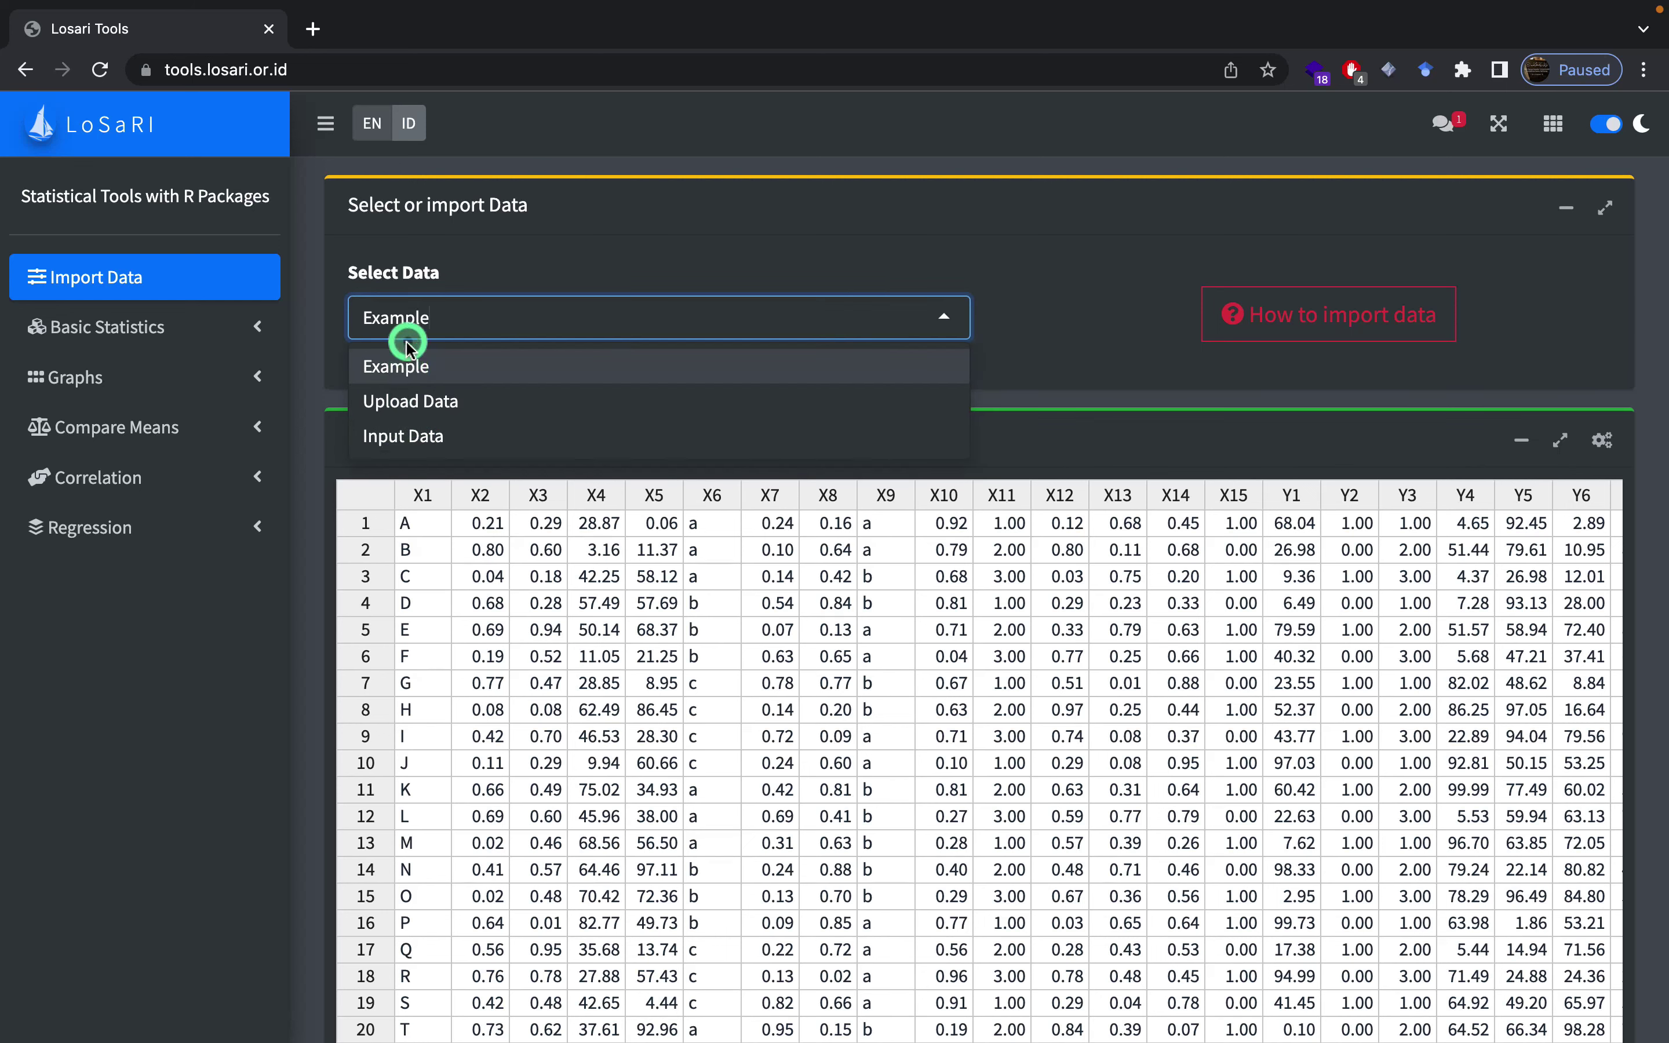
click(406, 402)
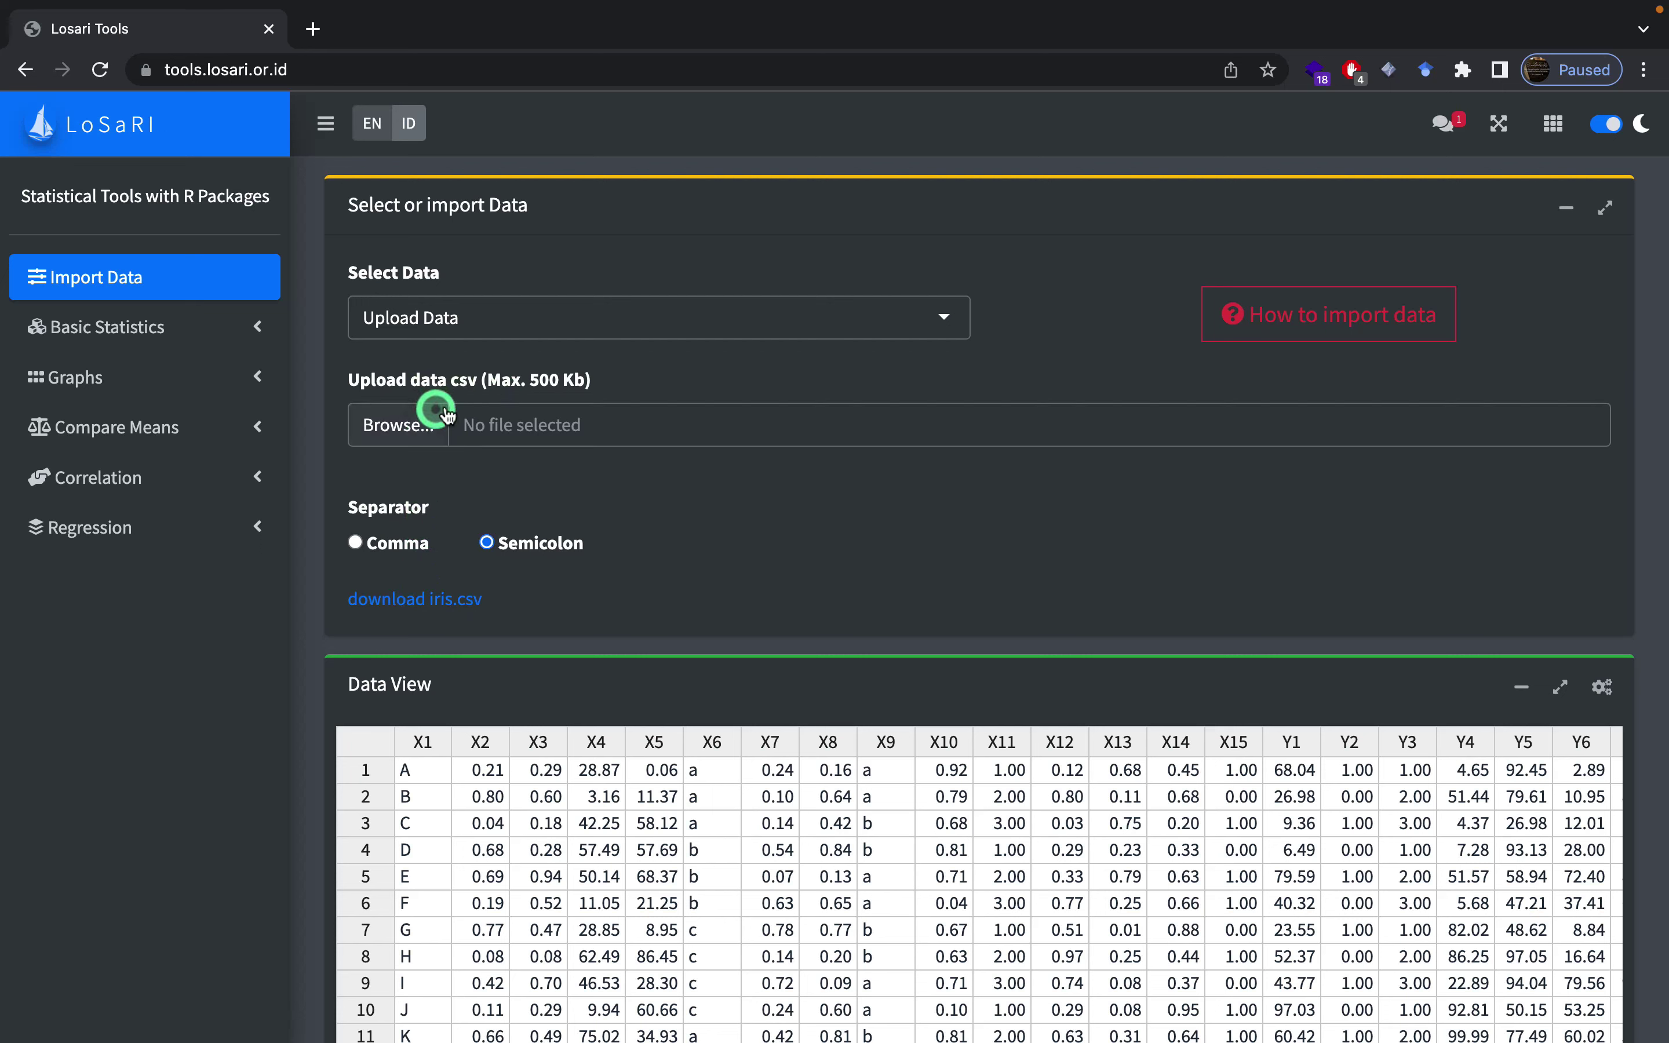
click(402, 433)
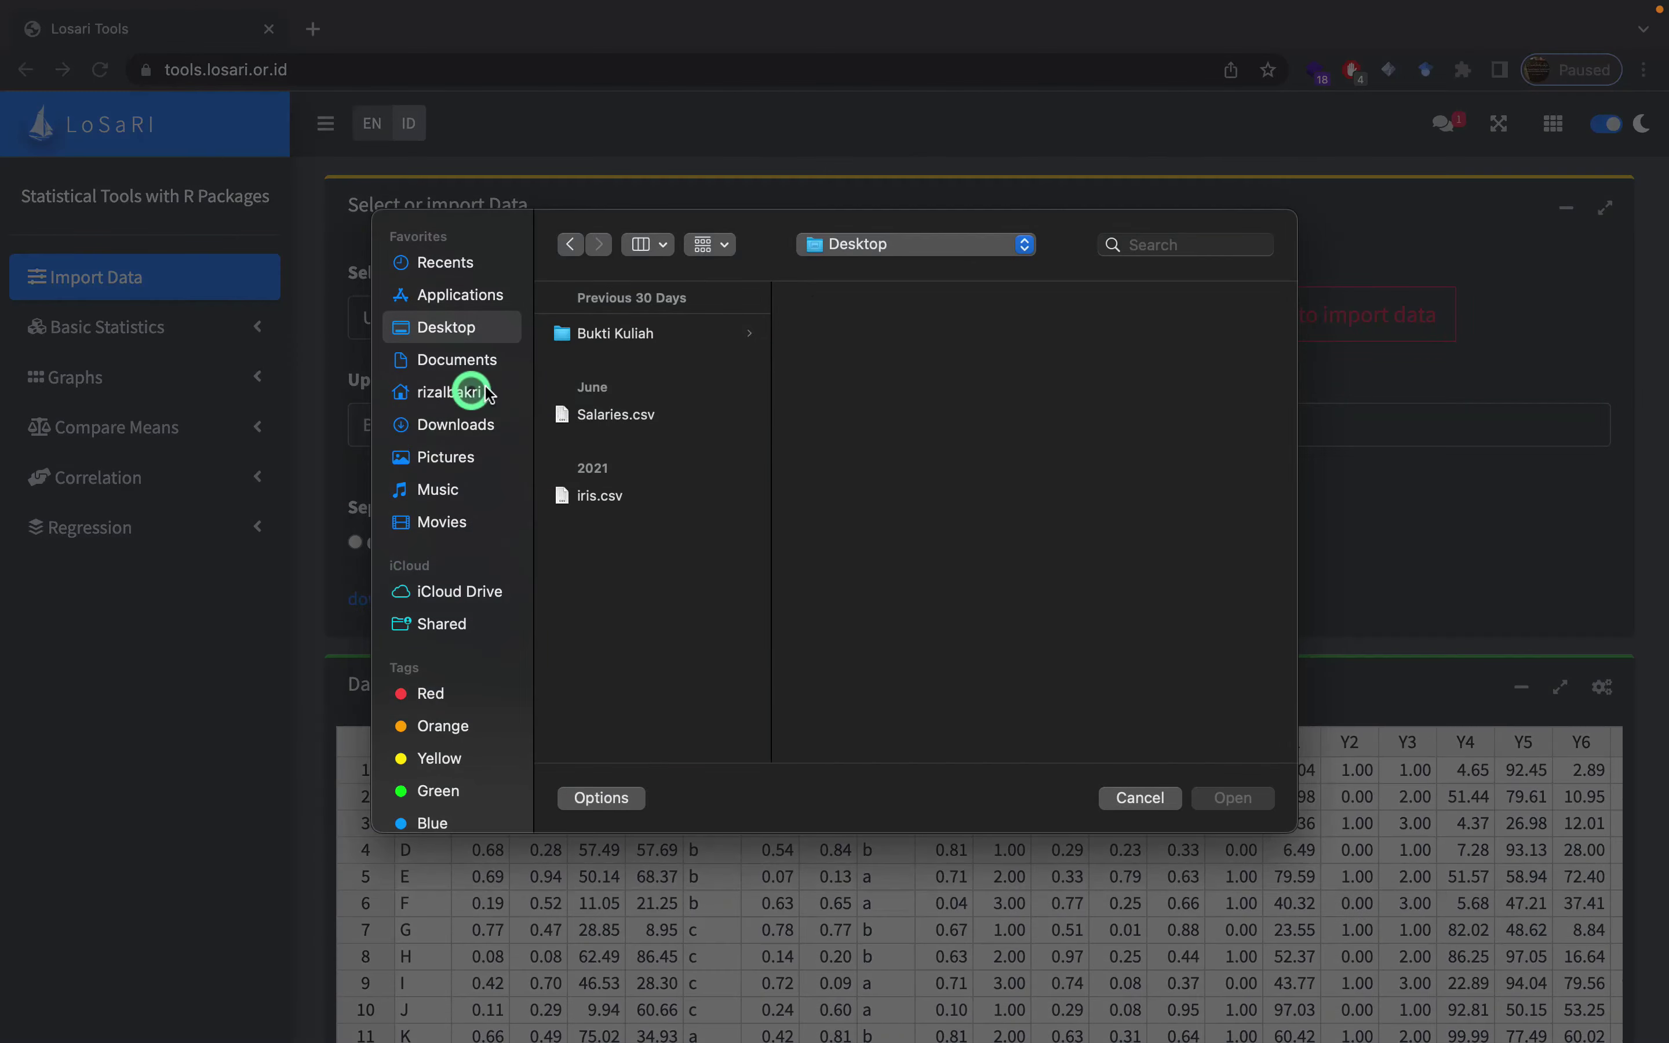
click(597, 494)
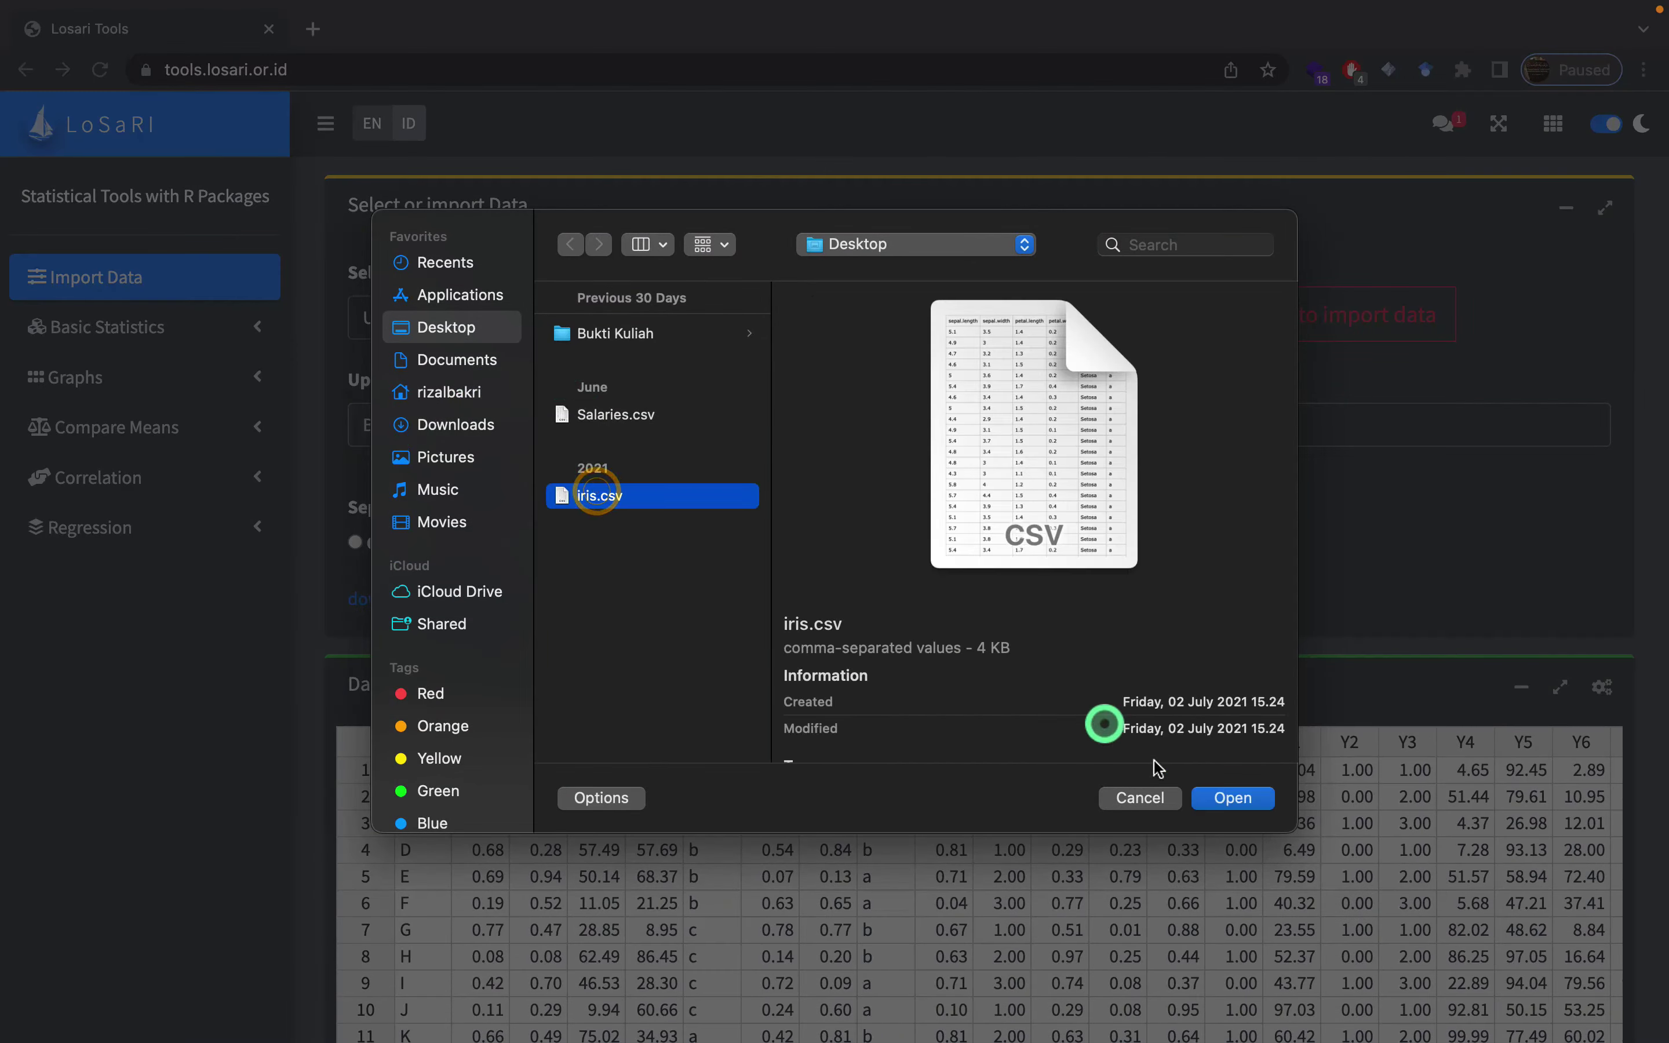
click(1213, 798)
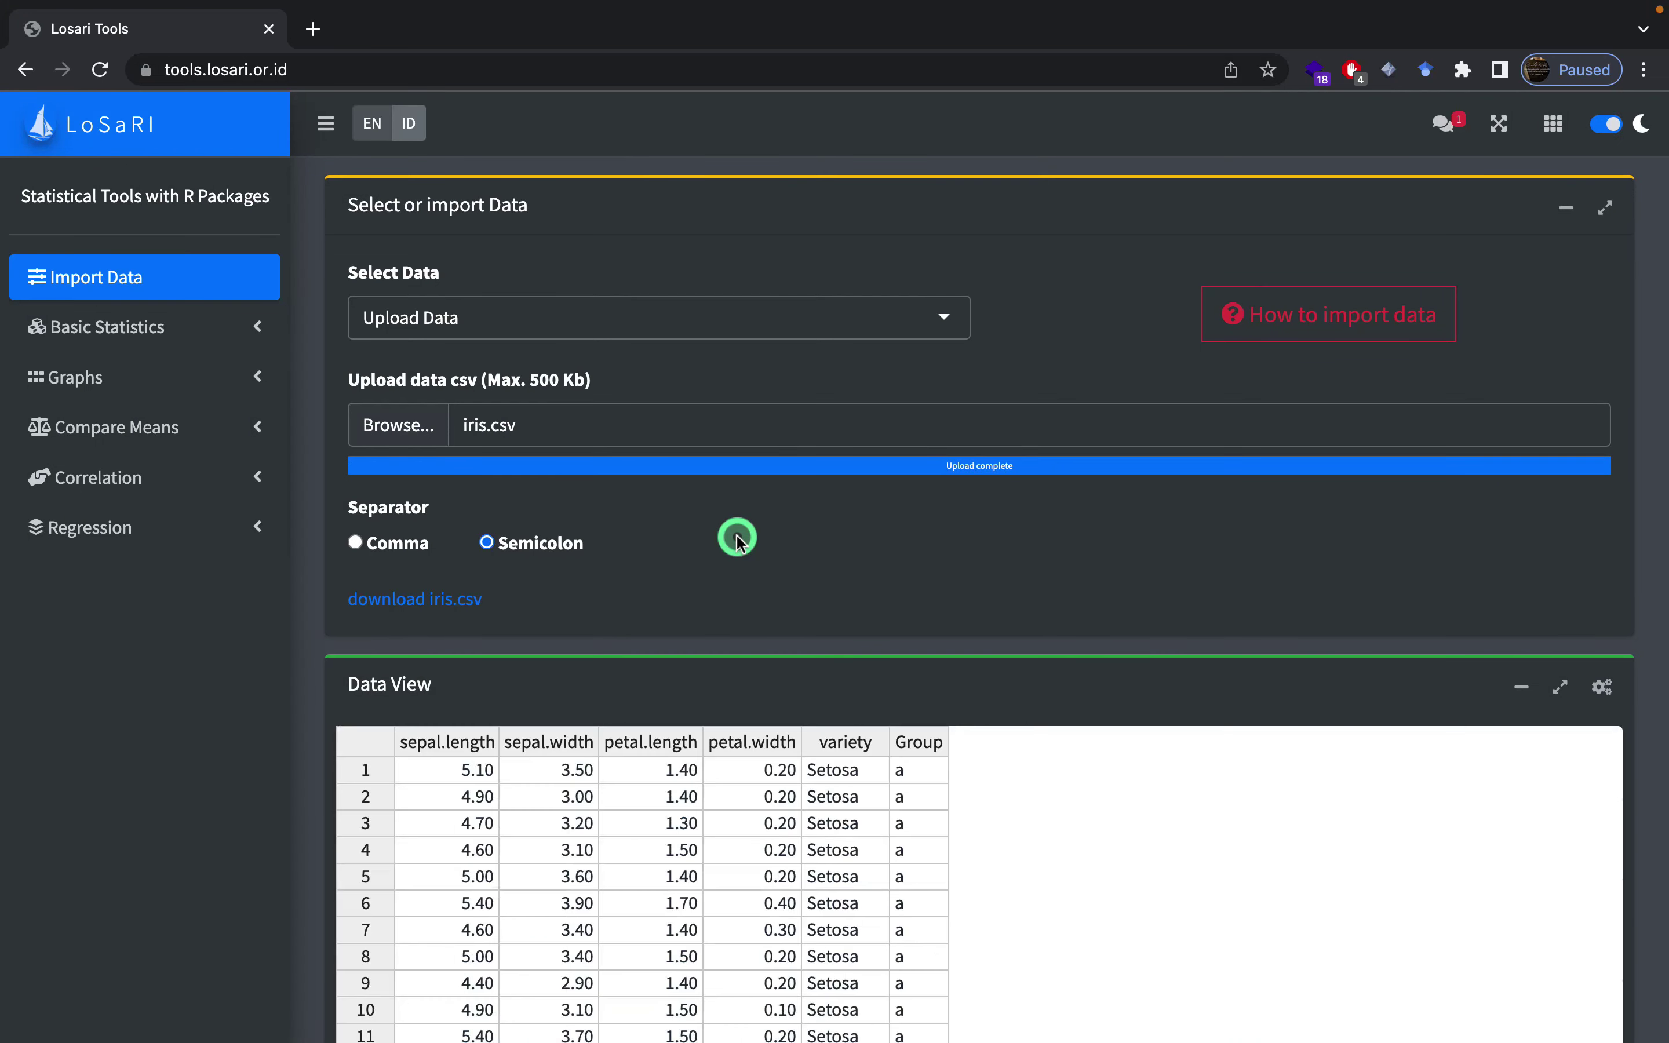
scroll(635, 834, down, 5)
scroll(635, 838, up, 5)
scroll(626, 600, down, 3)
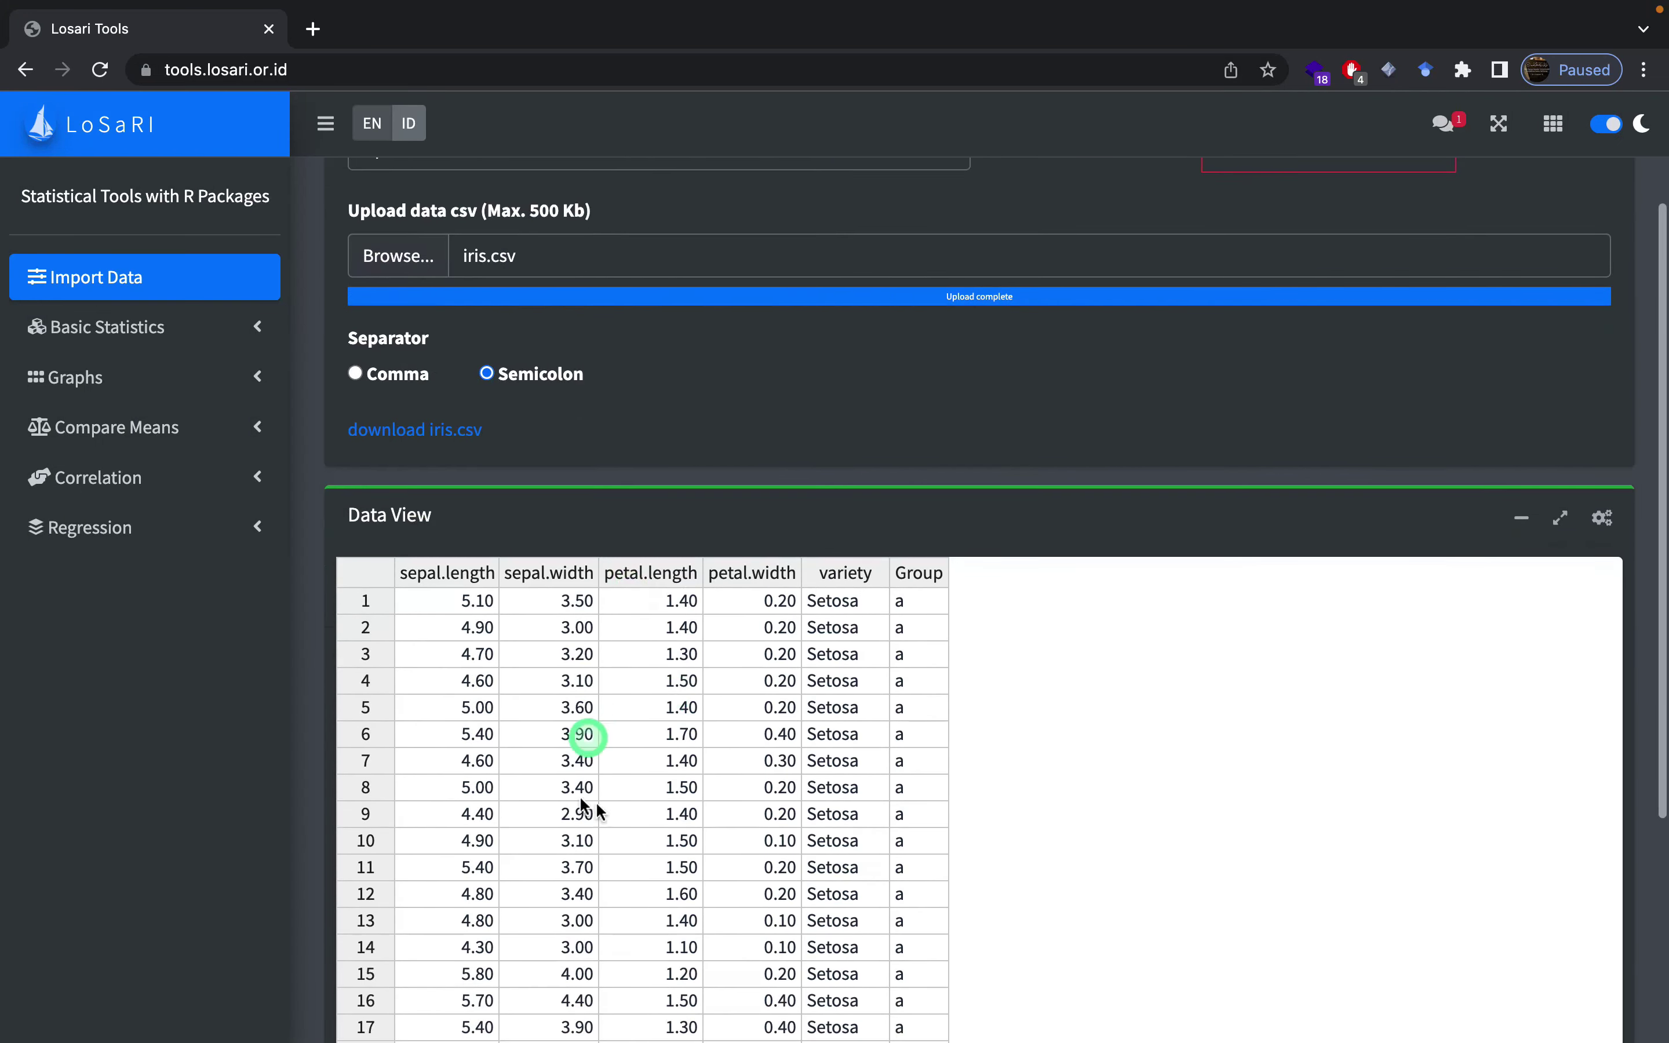
Step: Set up a pie chart analysis using variety as the variable
click(135, 369)
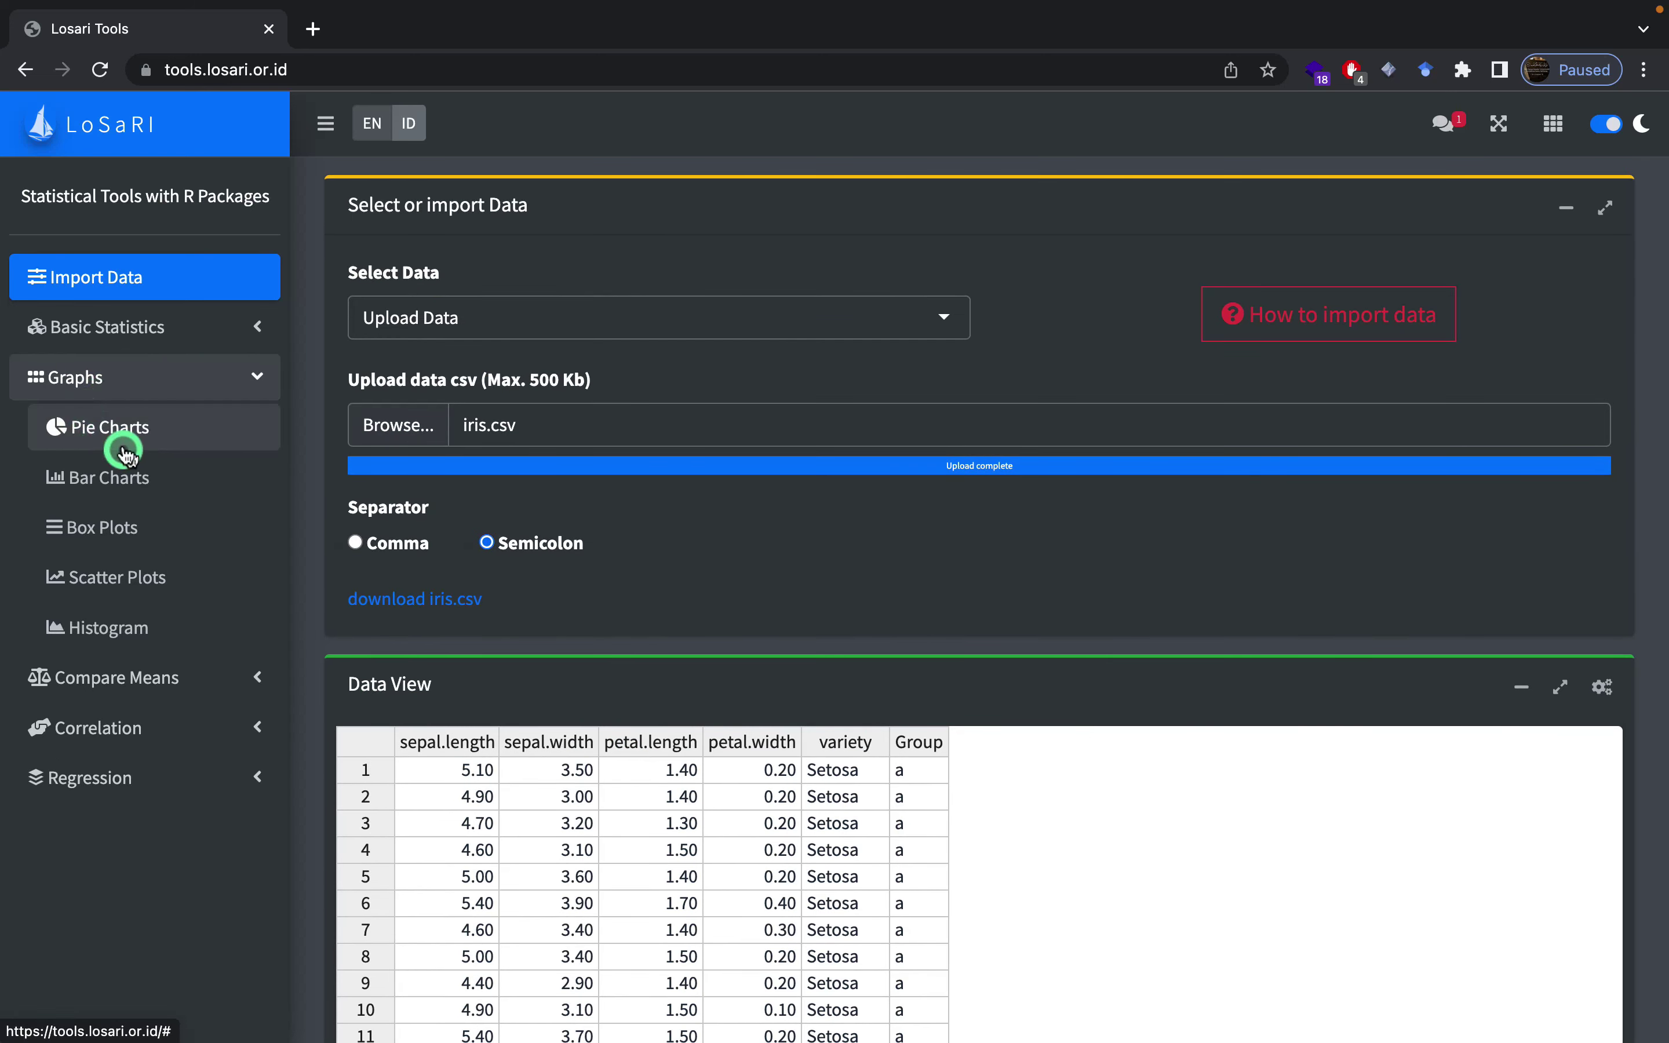
click(101, 437)
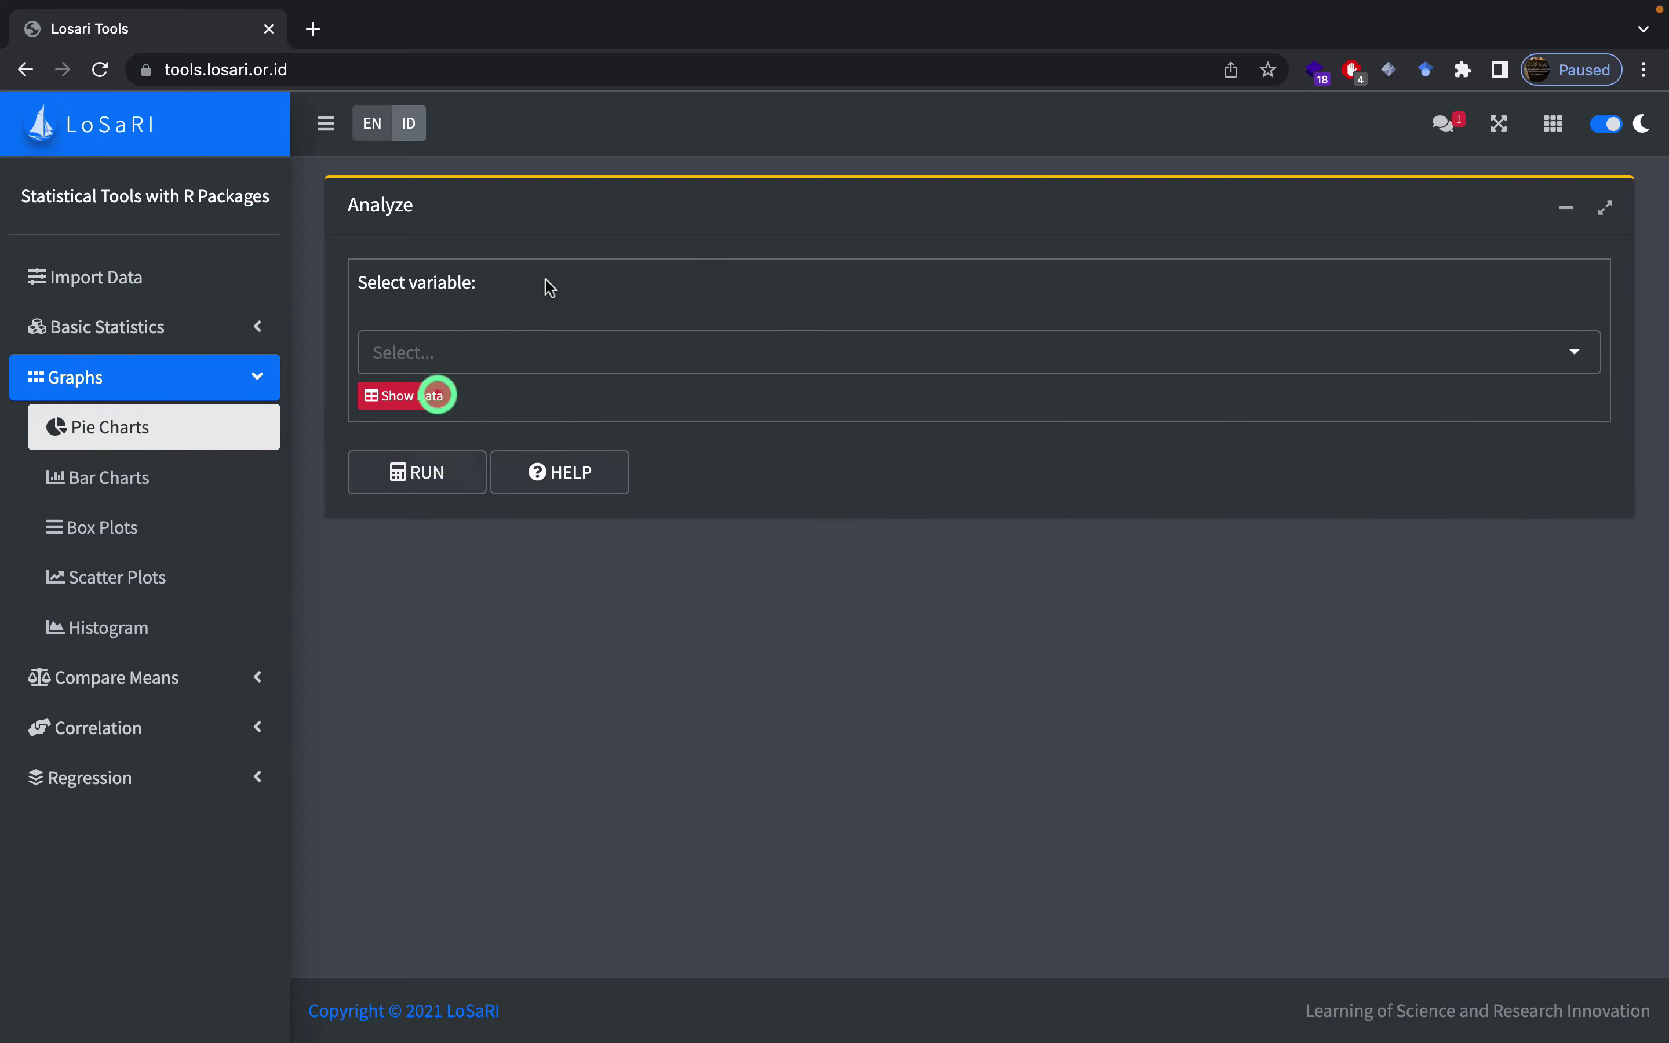
click(402, 355)
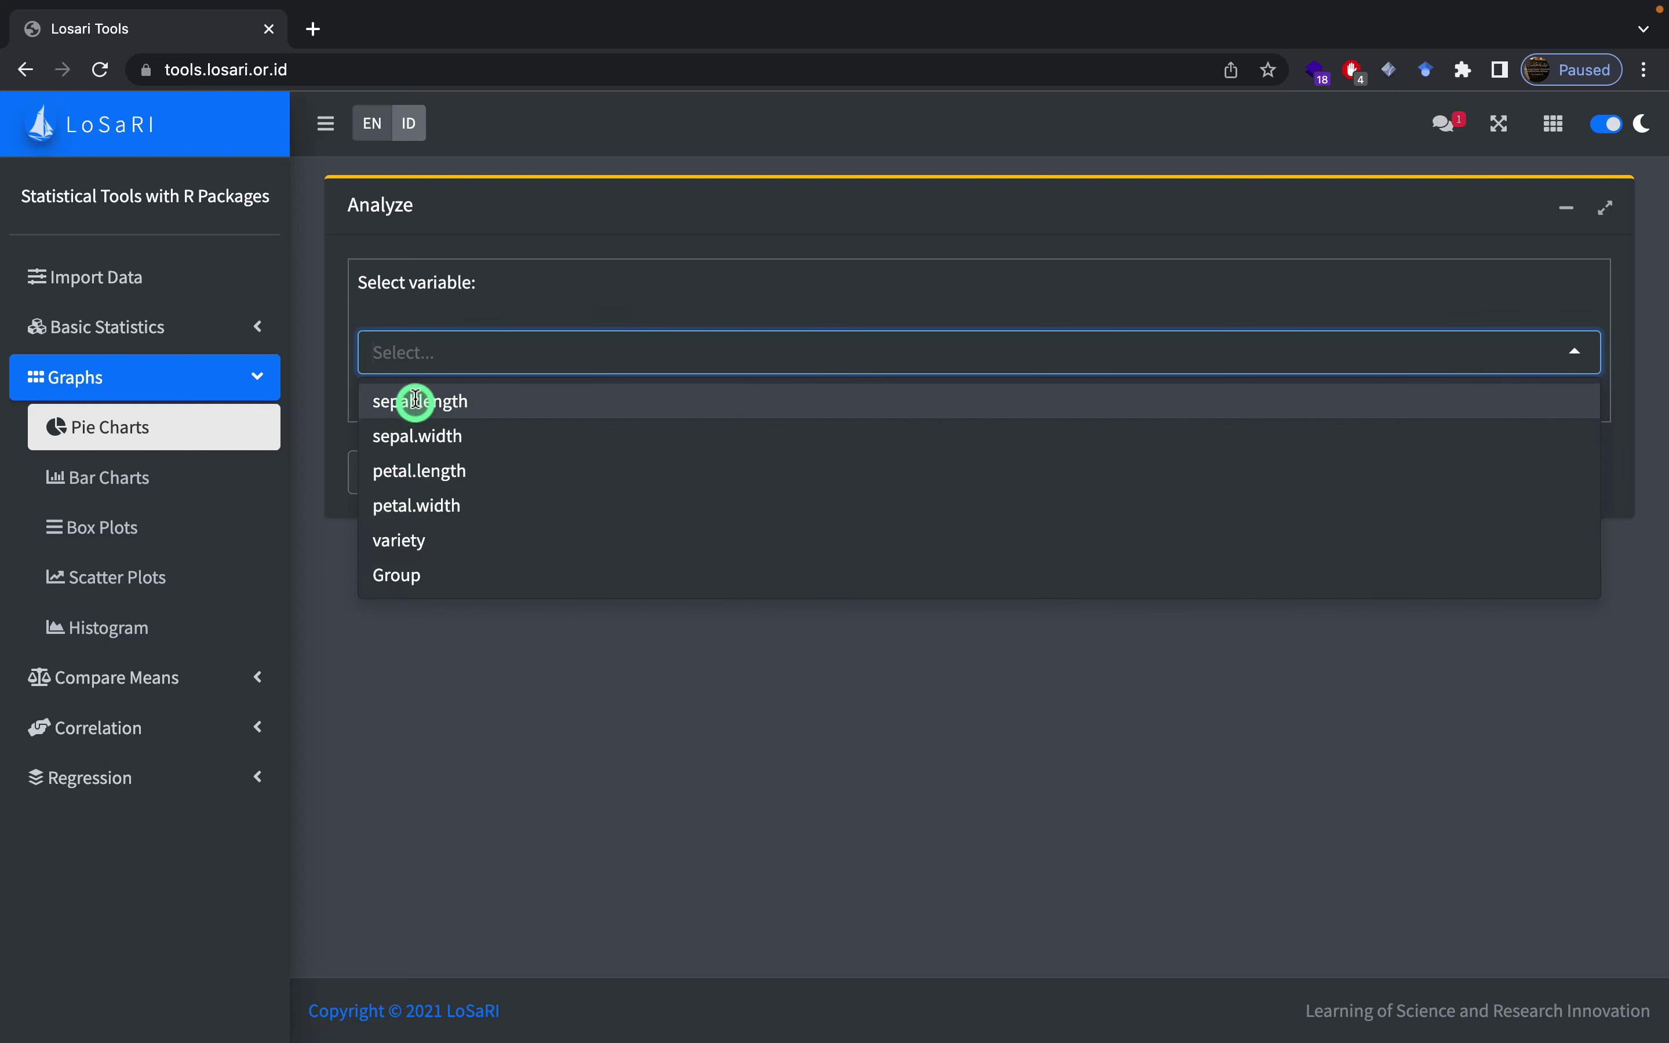
click(411, 542)
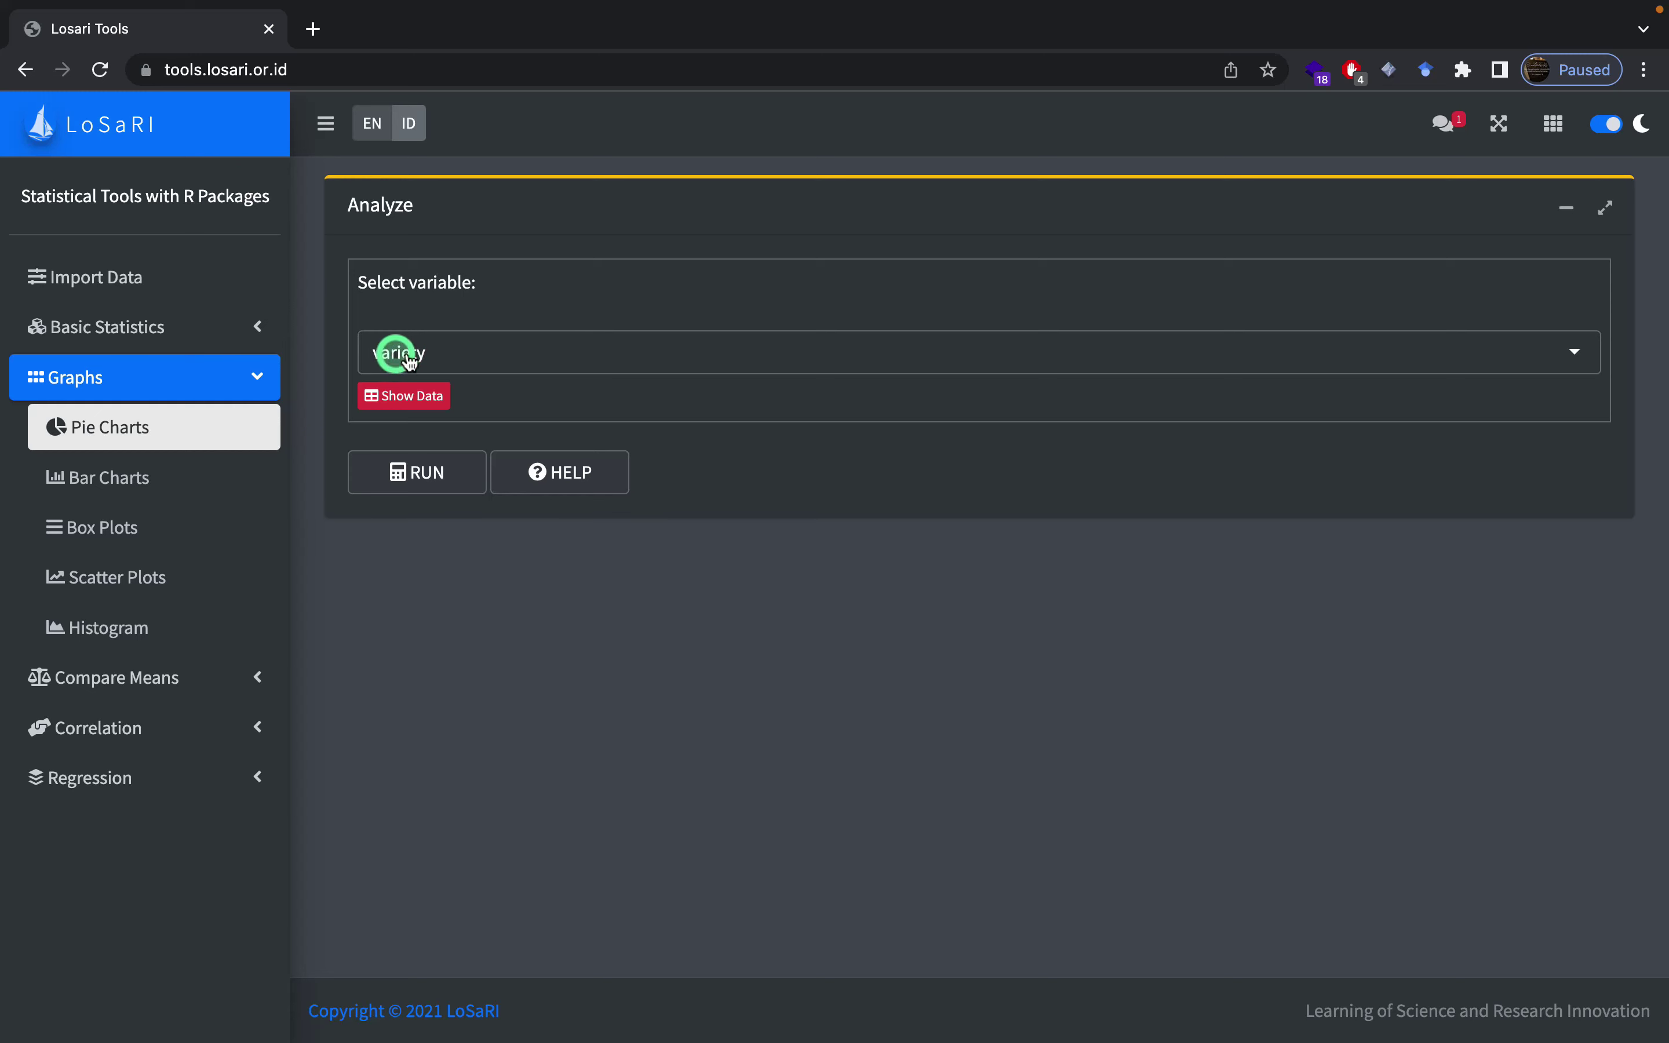
Step: Preview the data of the selected variety variable and close the preview
click(417, 400)
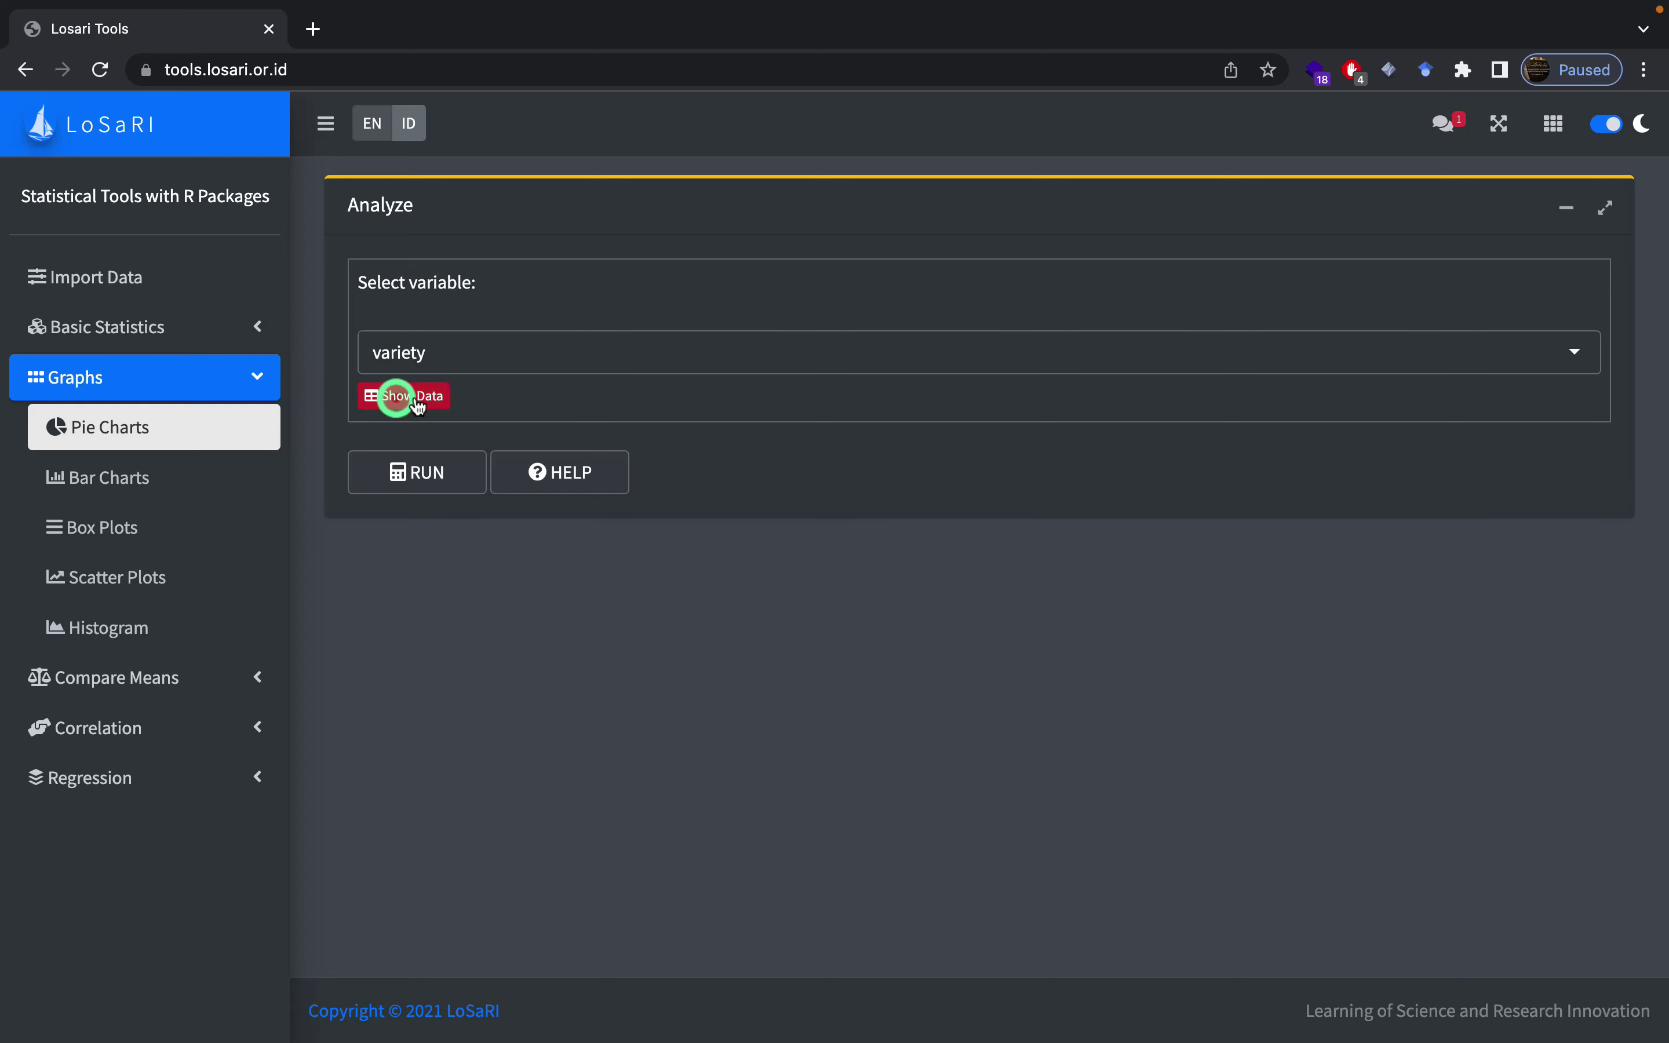
click(414, 405)
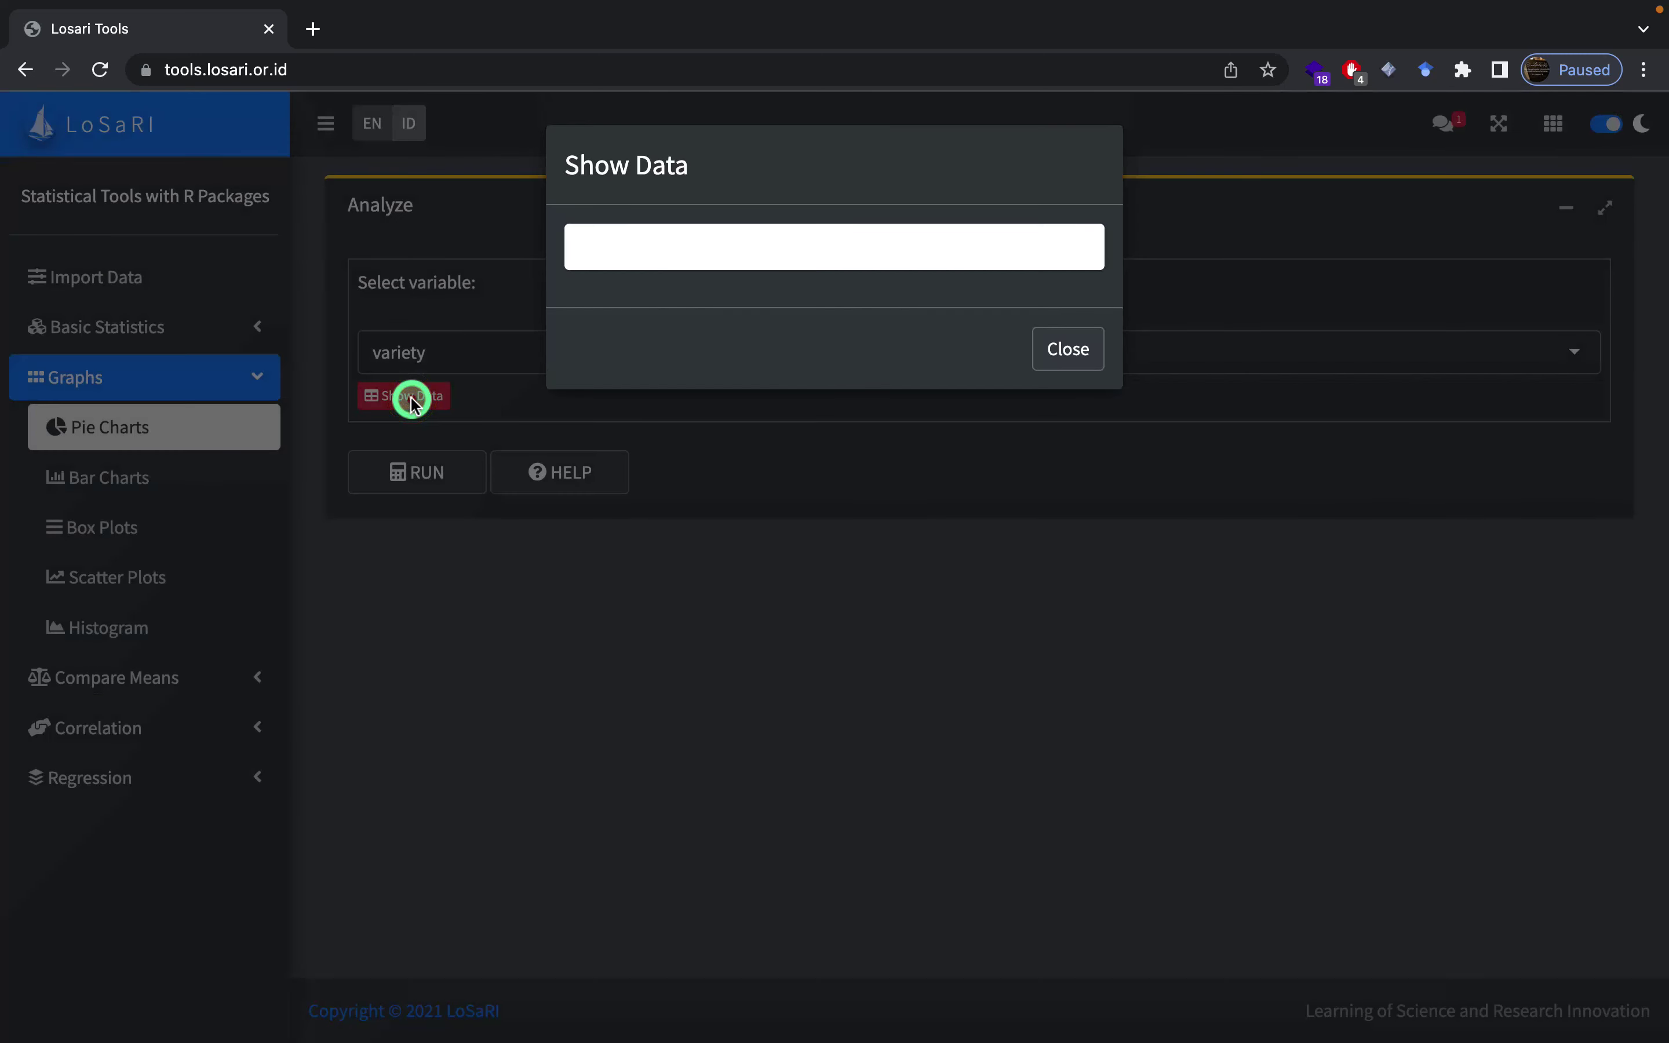
scroll(805, 551, down, 3)
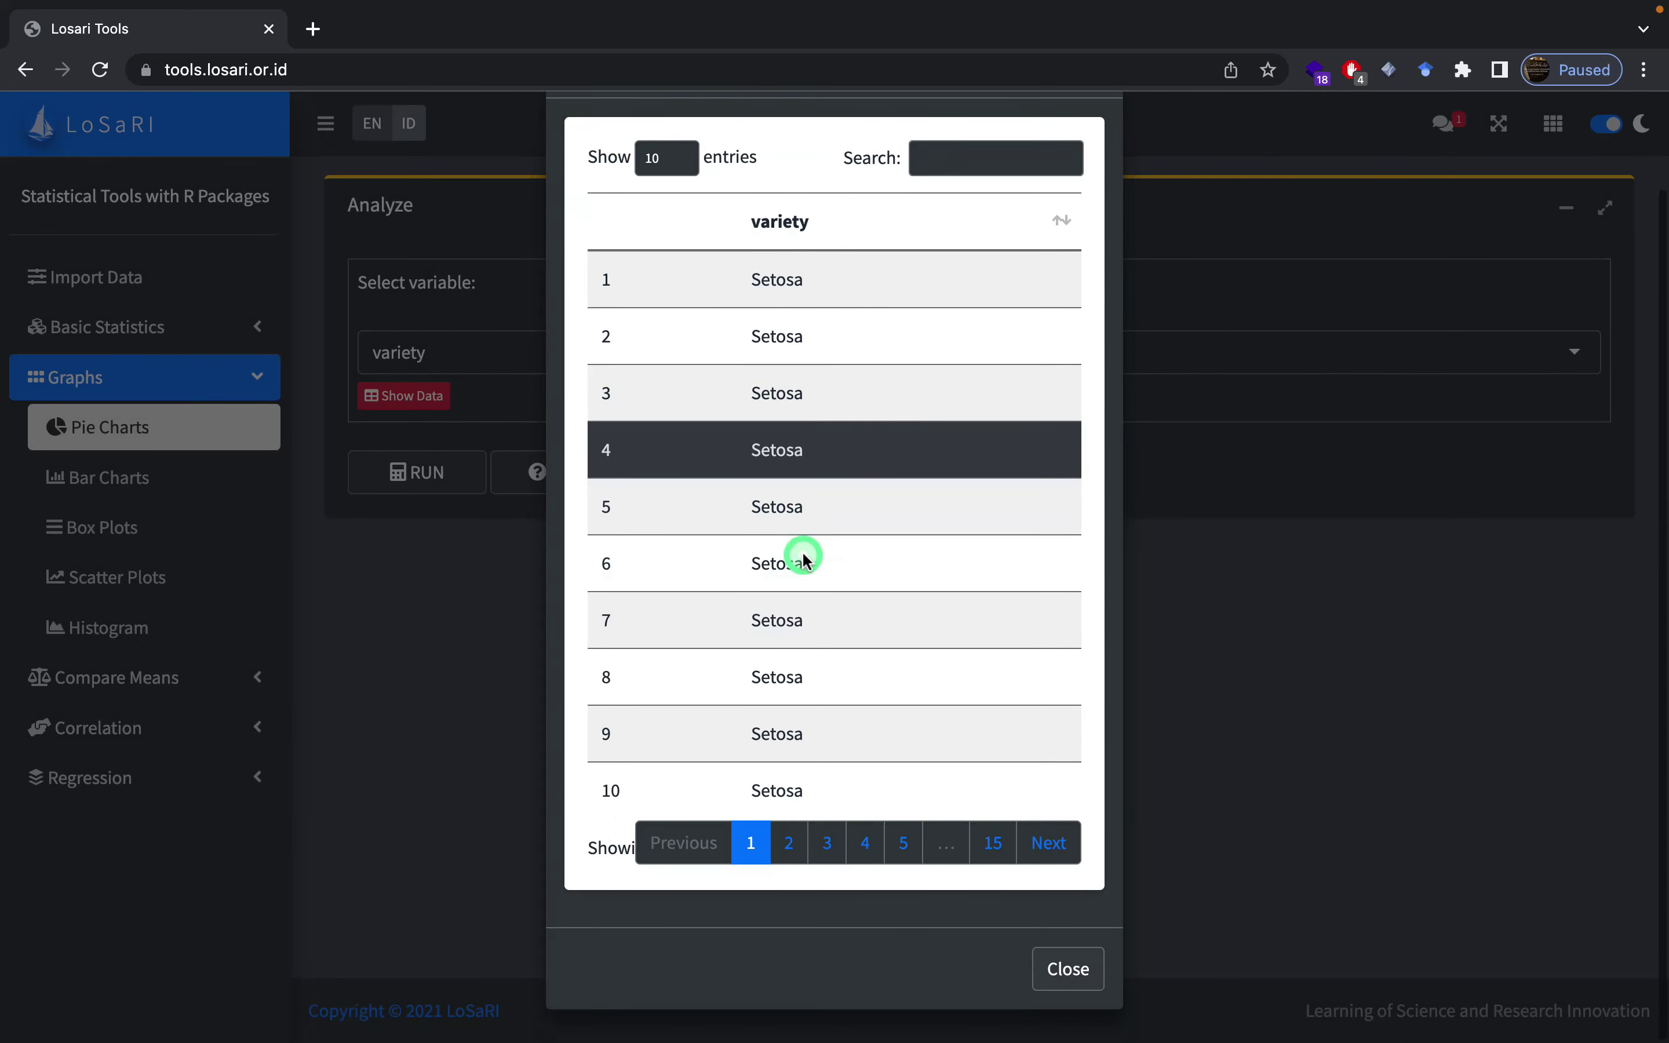
scroll(845, 737, up, 3)
scroll(845, 732, down, 3)
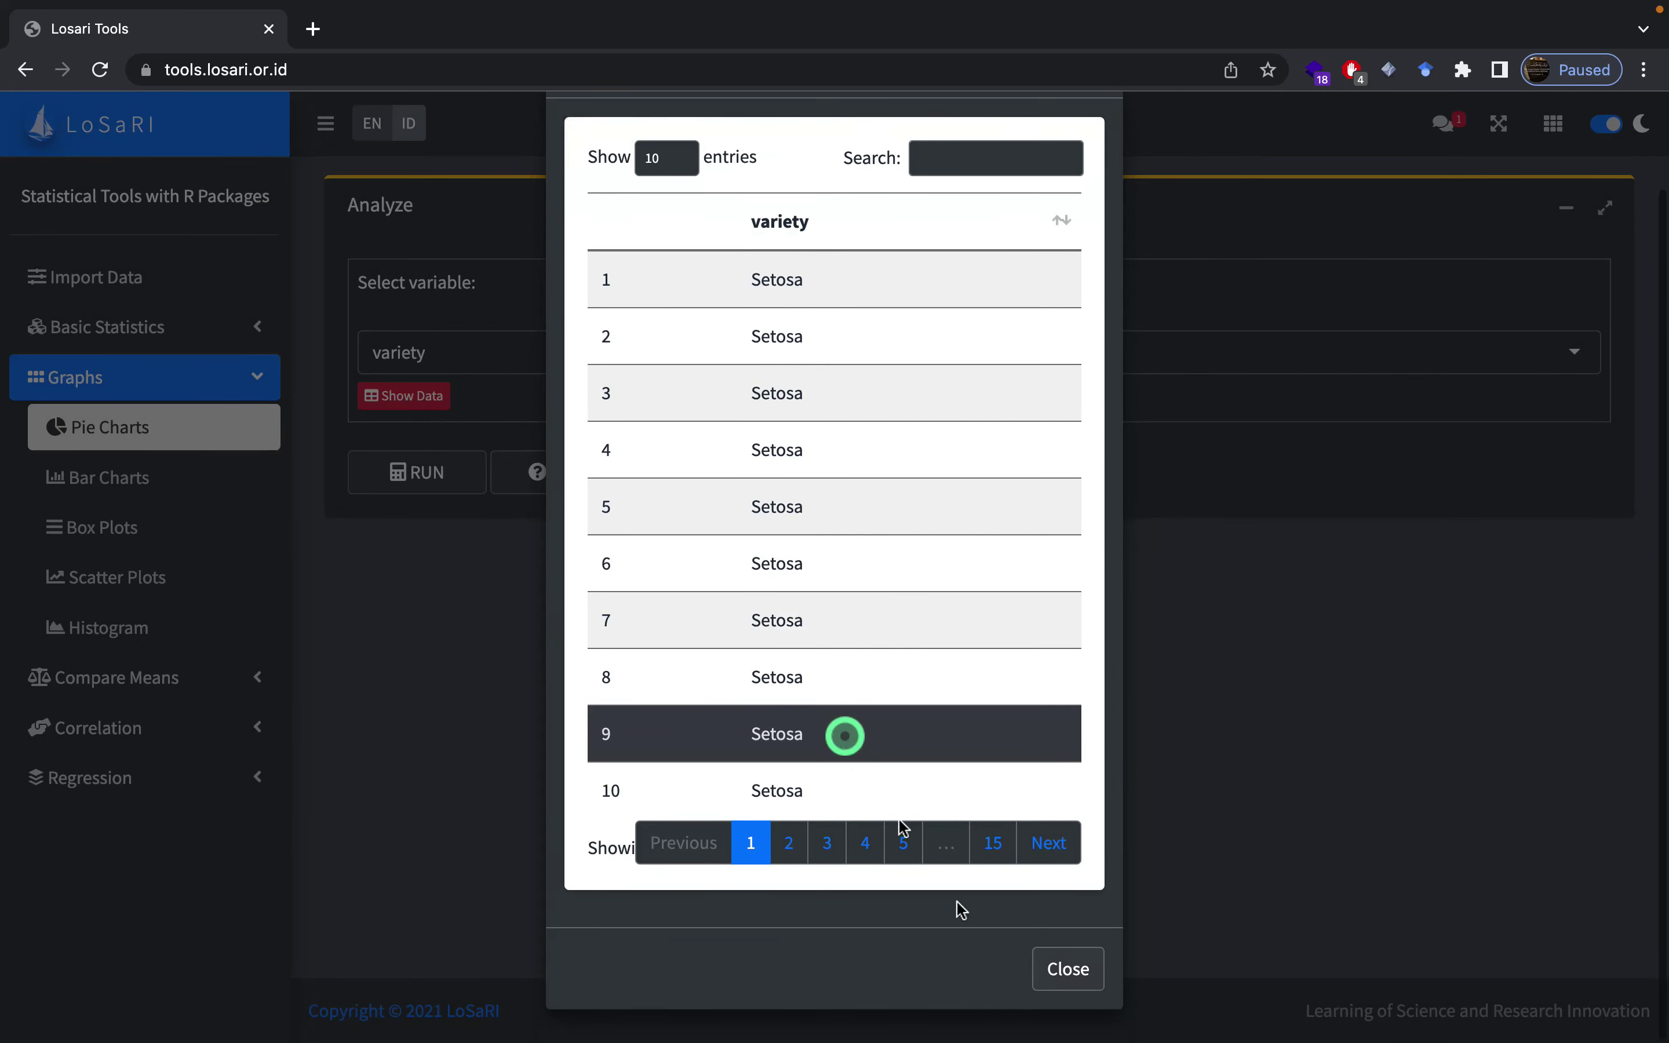
scroll(1073, 965, down, 1)
click(1080, 964)
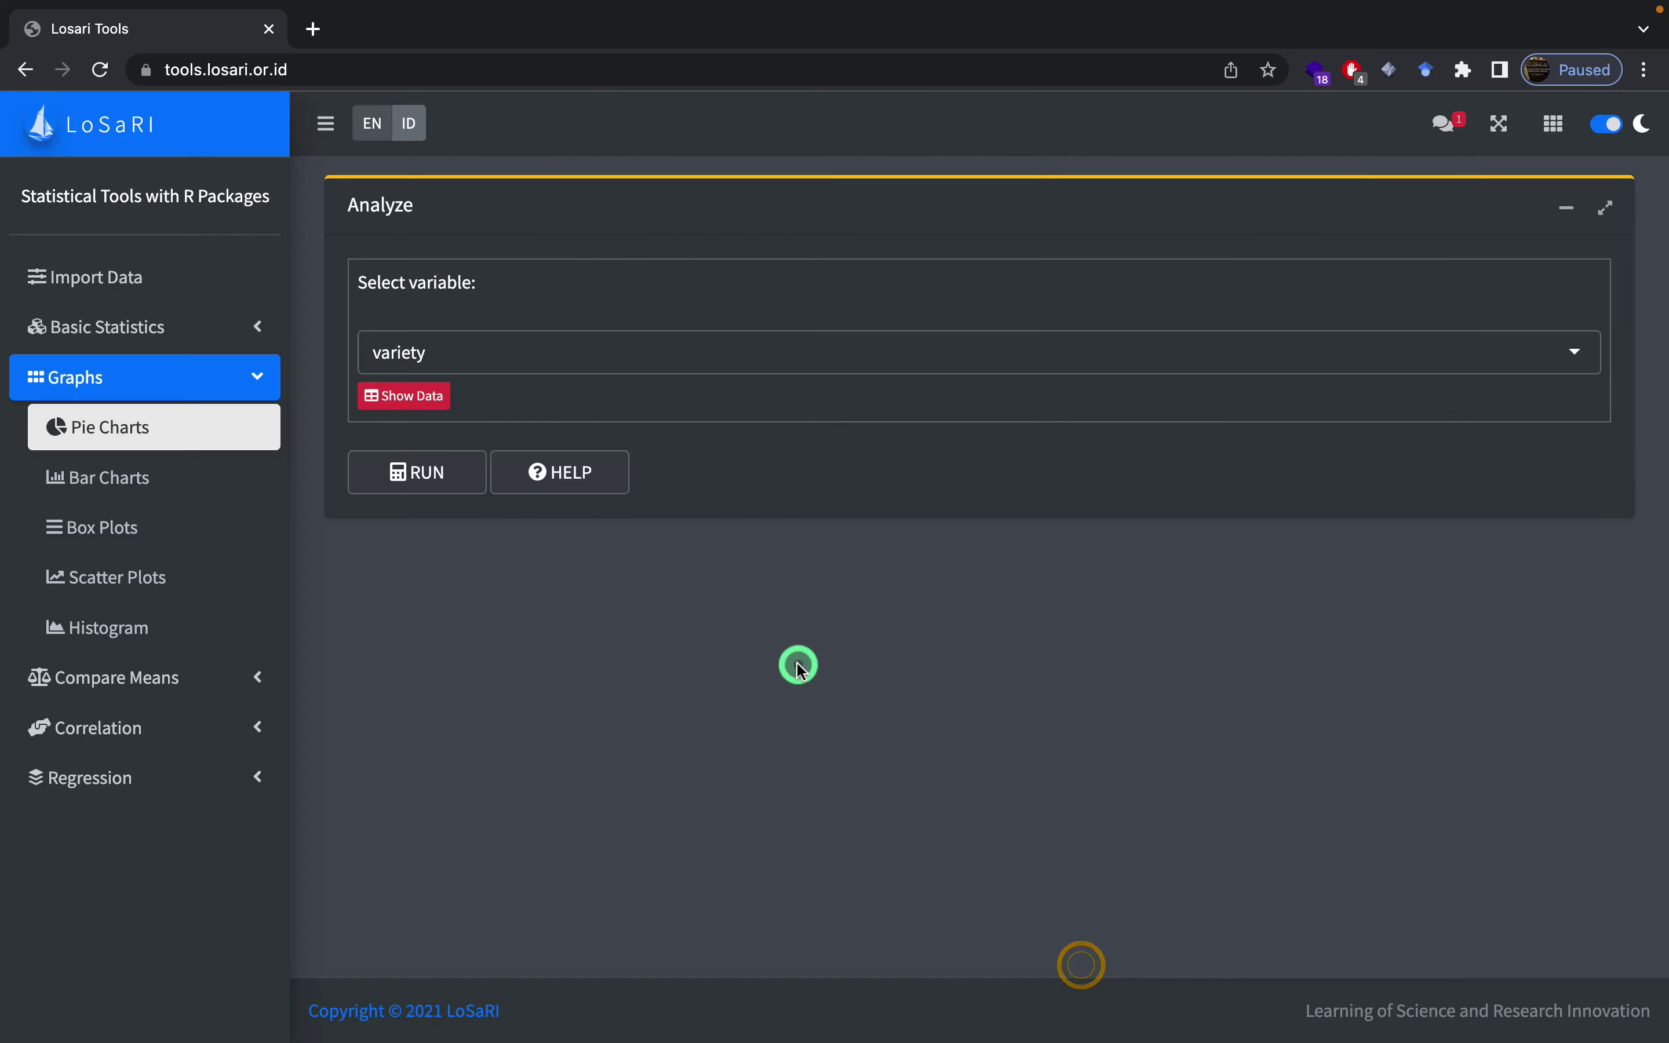
Step: Run the pie chart analysis for variety and inspect the resulting plot
click(422, 476)
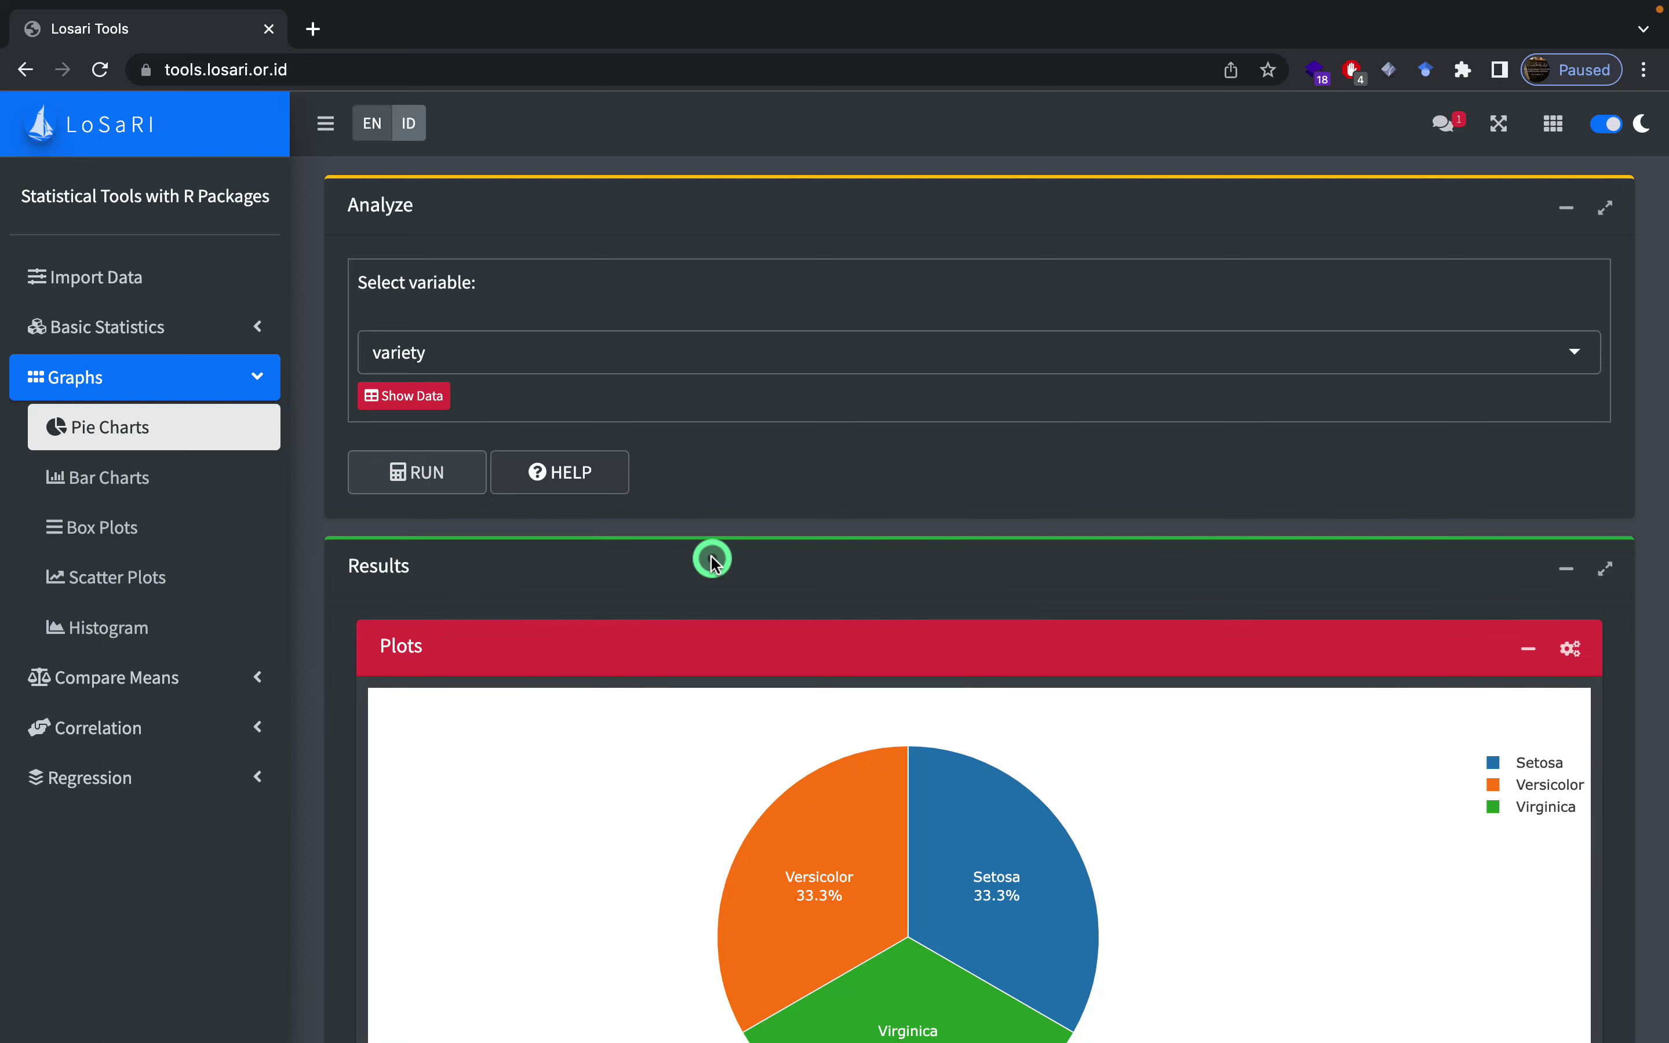
scroll(711, 562, down, 2)
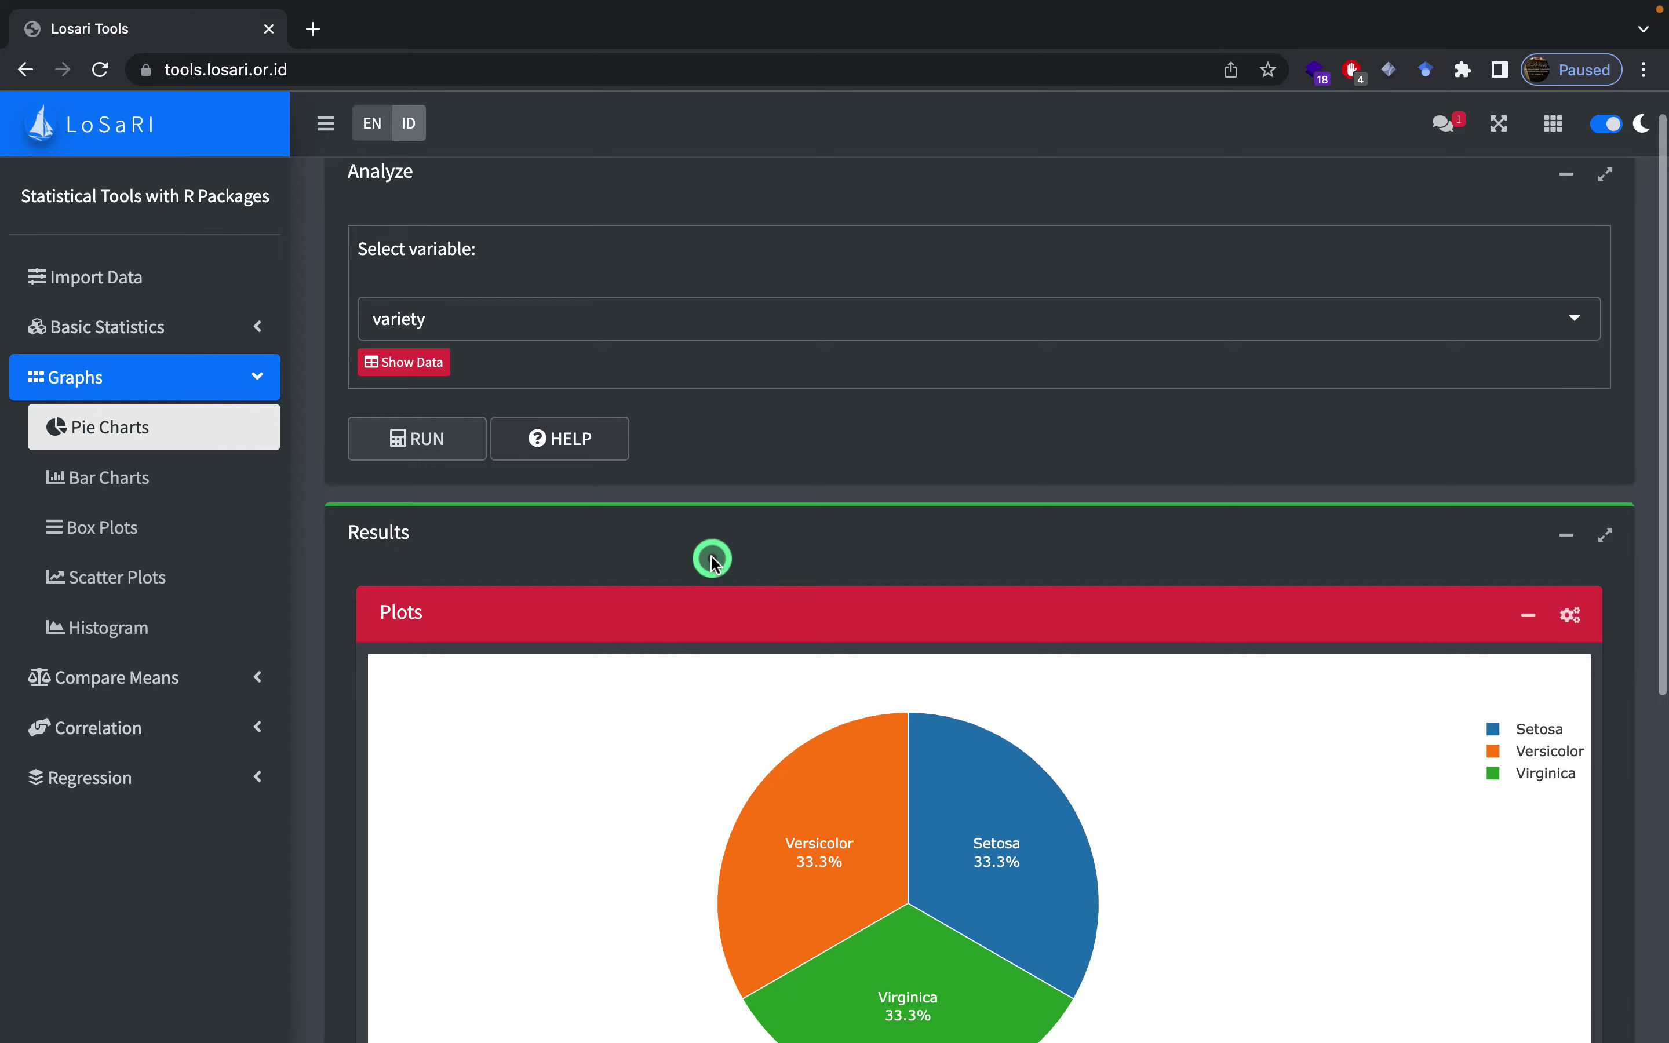
scroll(711, 562, down, 2)
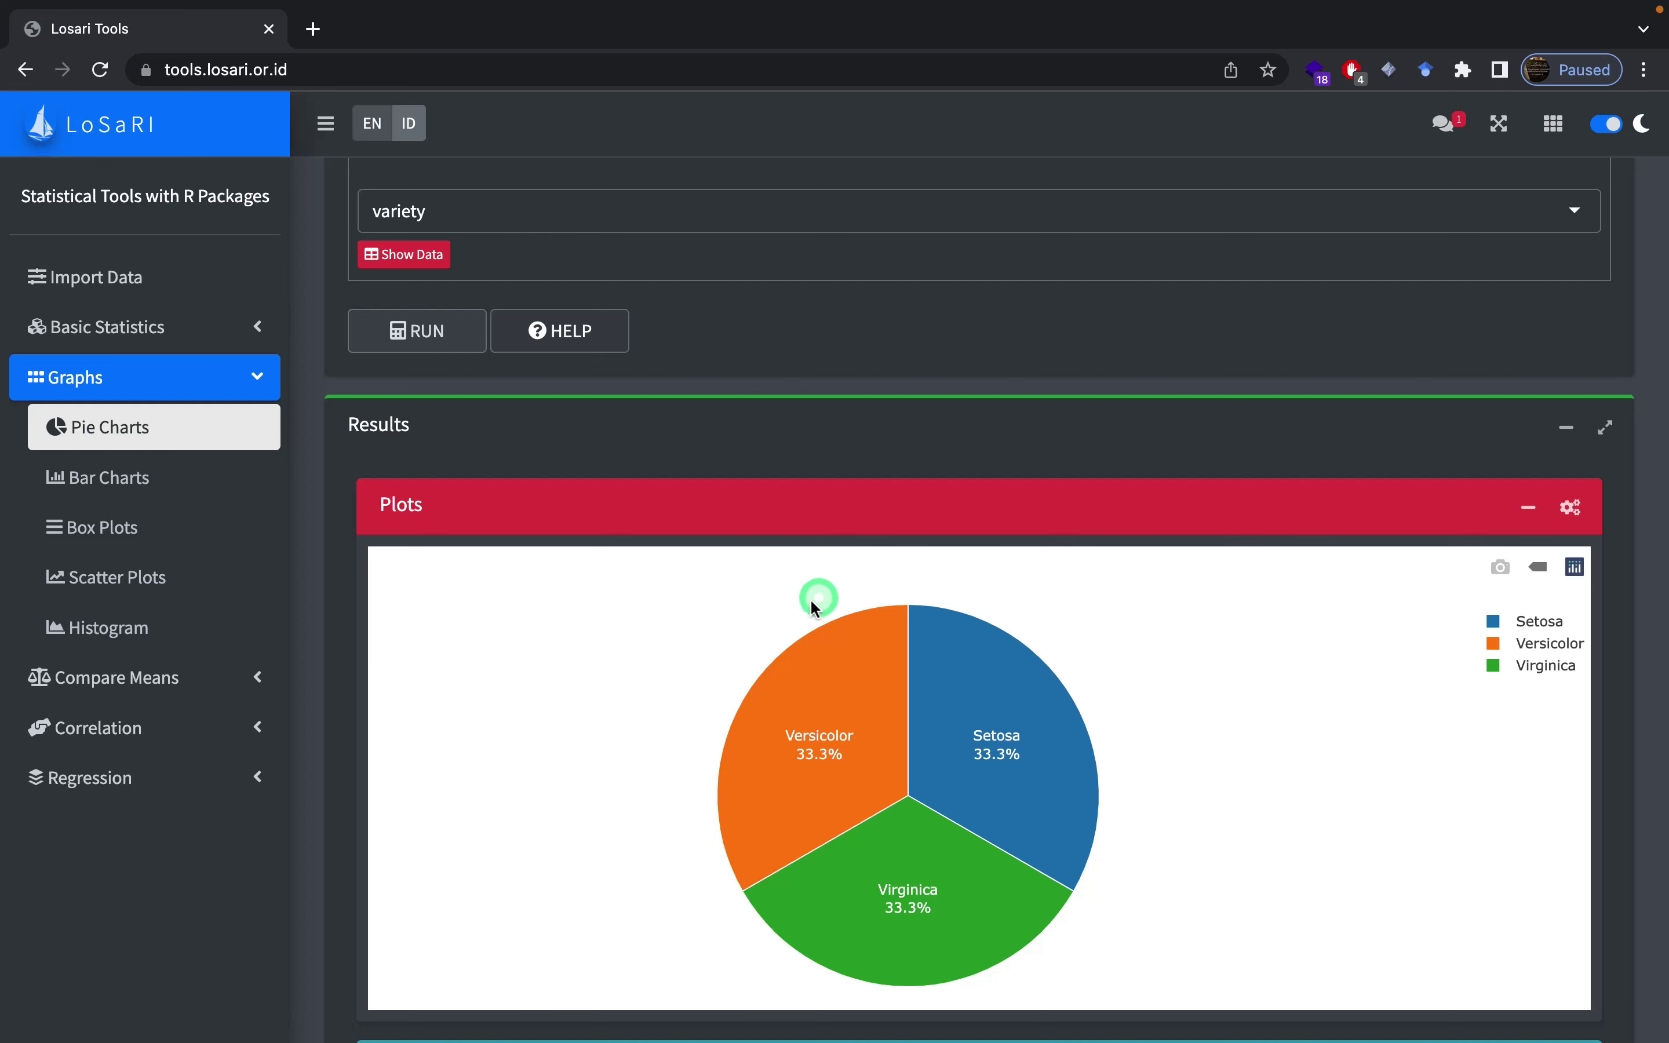
mouse_move(835, 742)
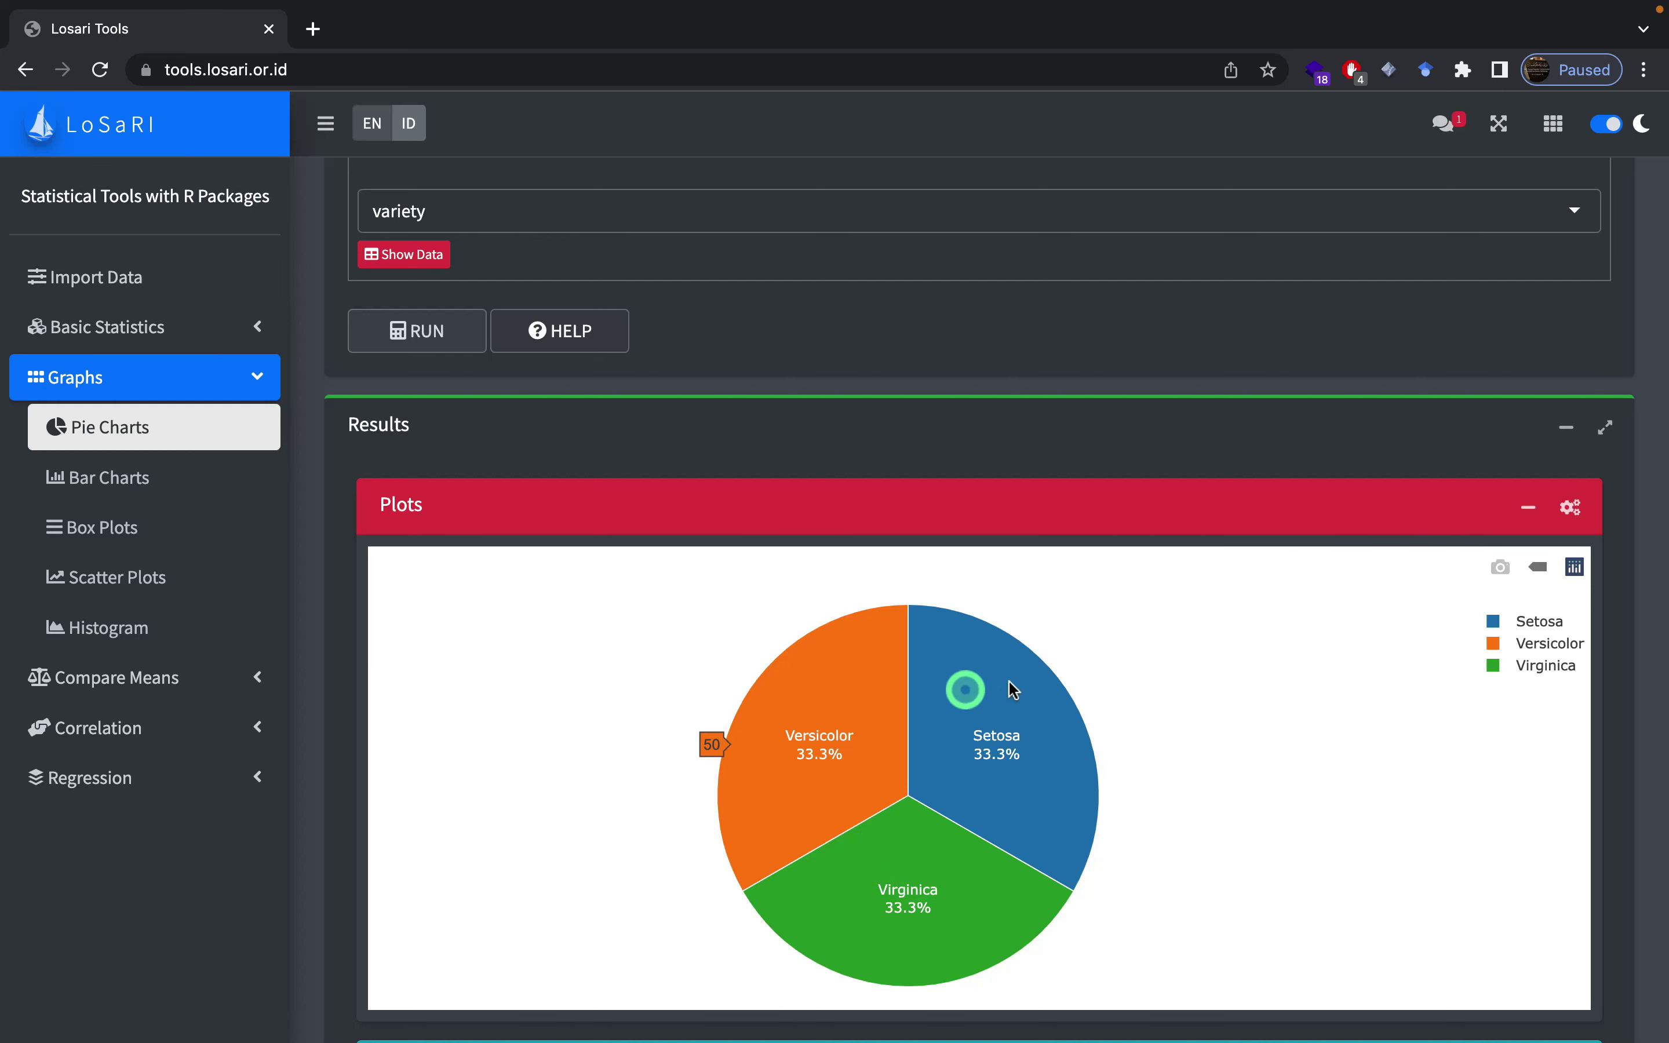
scroll(1089, 710, down, 2)
scroll(1089, 710, up, 1)
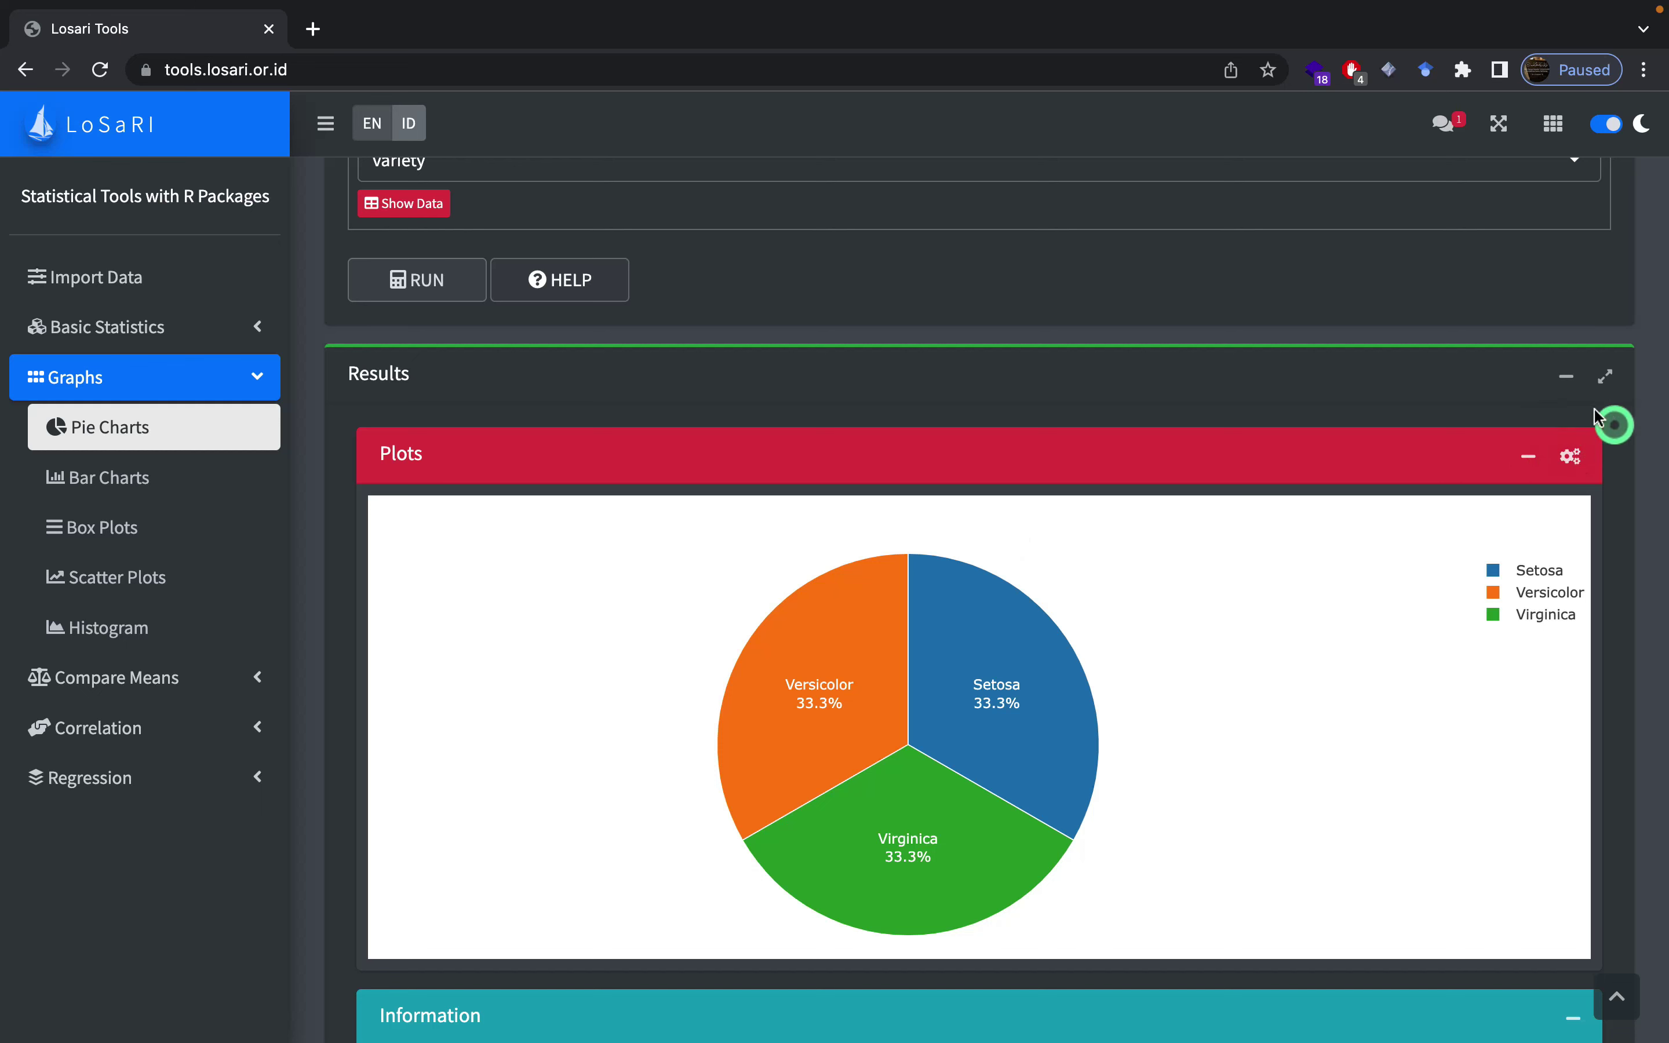
Step: Open the plot settings and change the pie chart type to Donut
click(1576, 468)
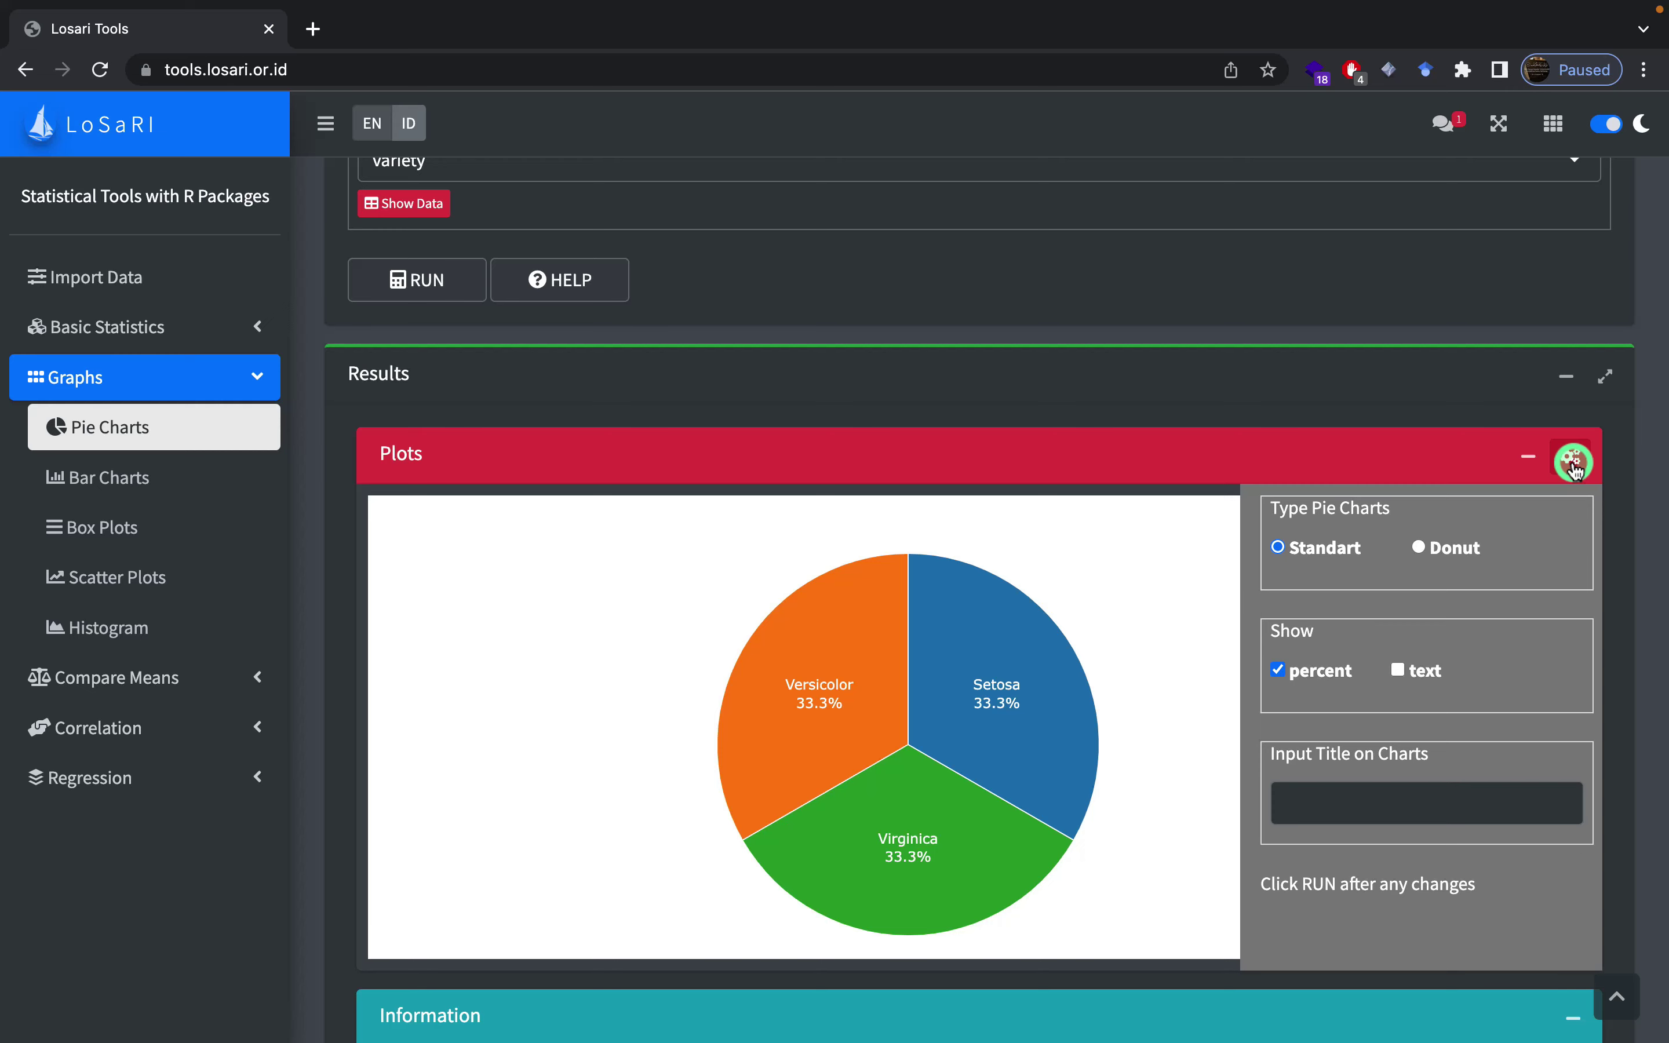
scroll(1483, 686, down, 1)
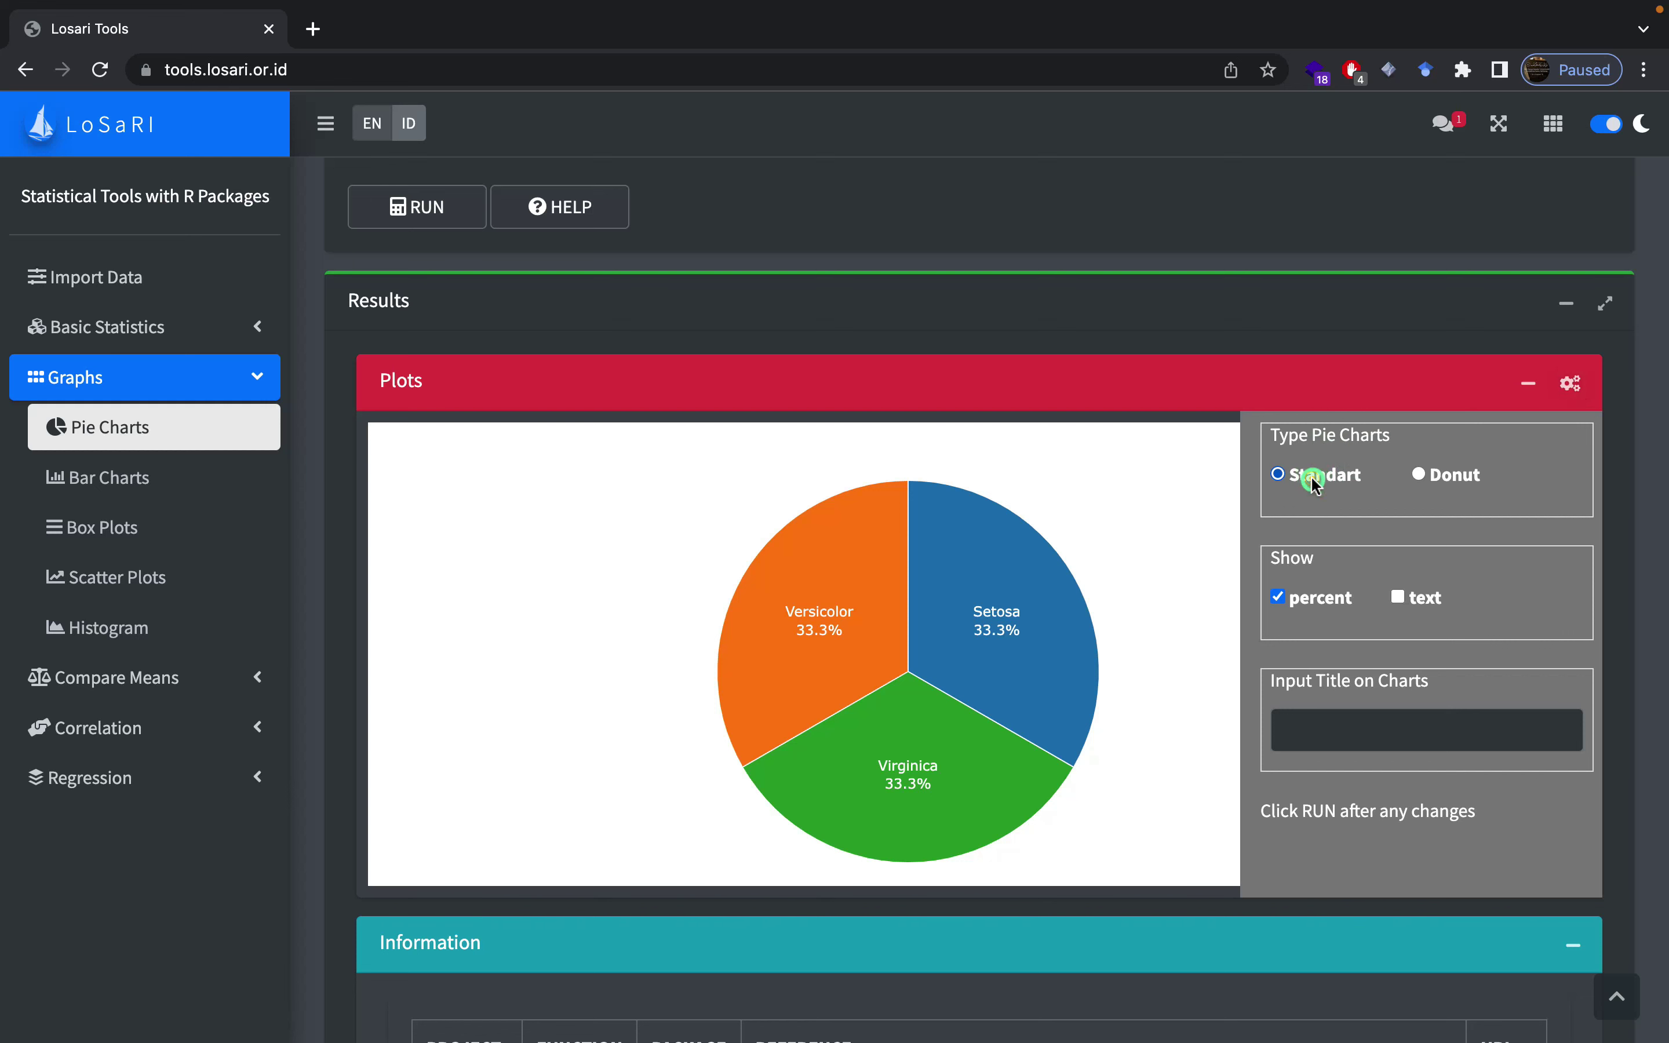
click(1440, 476)
click(1440, 479)
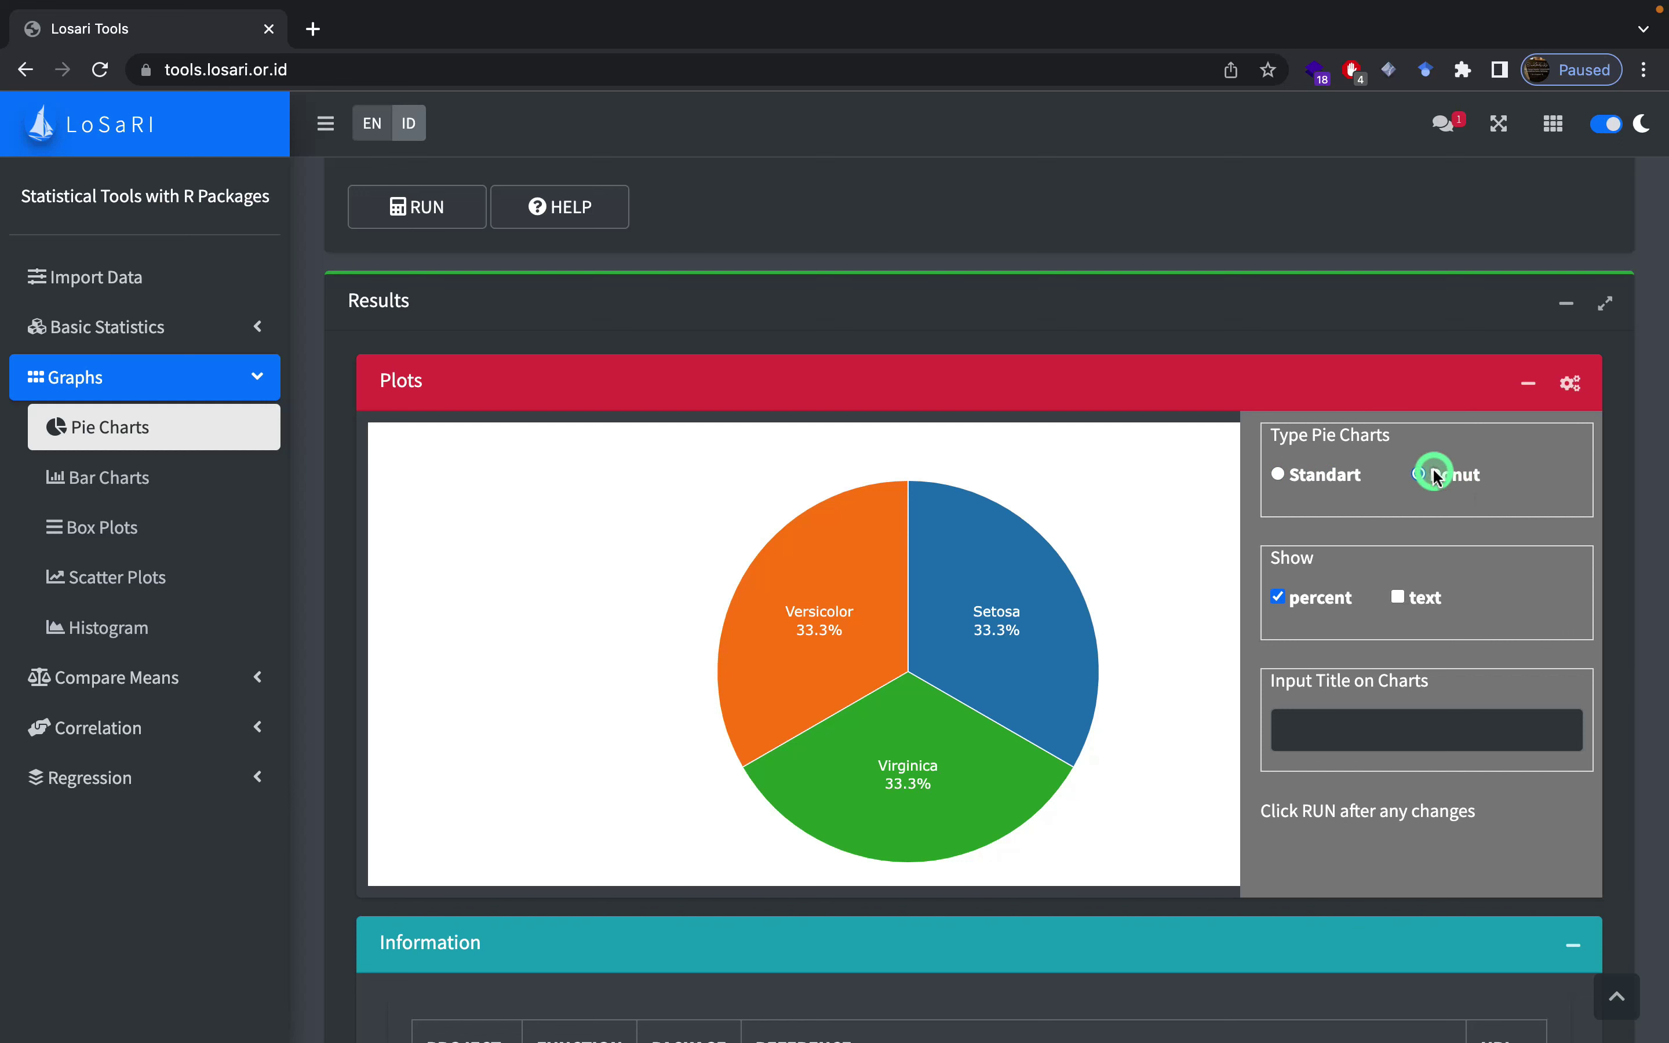
Step: Set the chart labels to show both percent and text
click(1313, 597)
click(1339, 598)
click(1401, 602)
click(1342, 605)
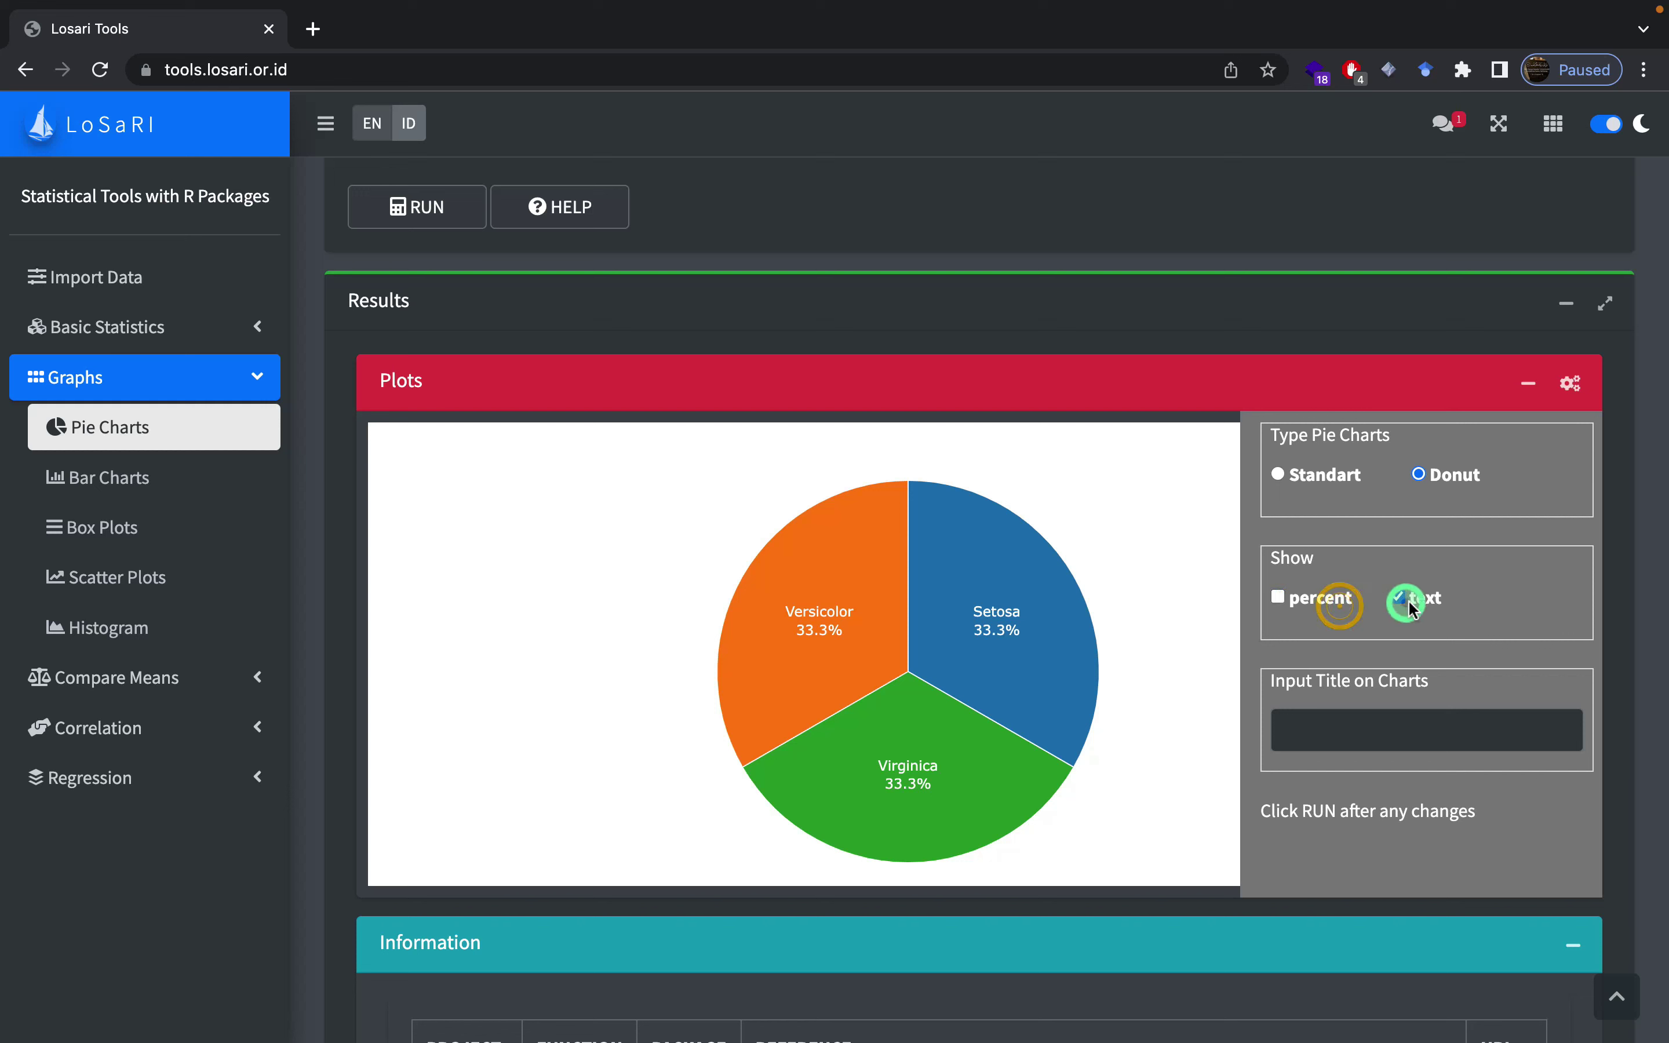
click(1408, 598)
click(1404, 600)
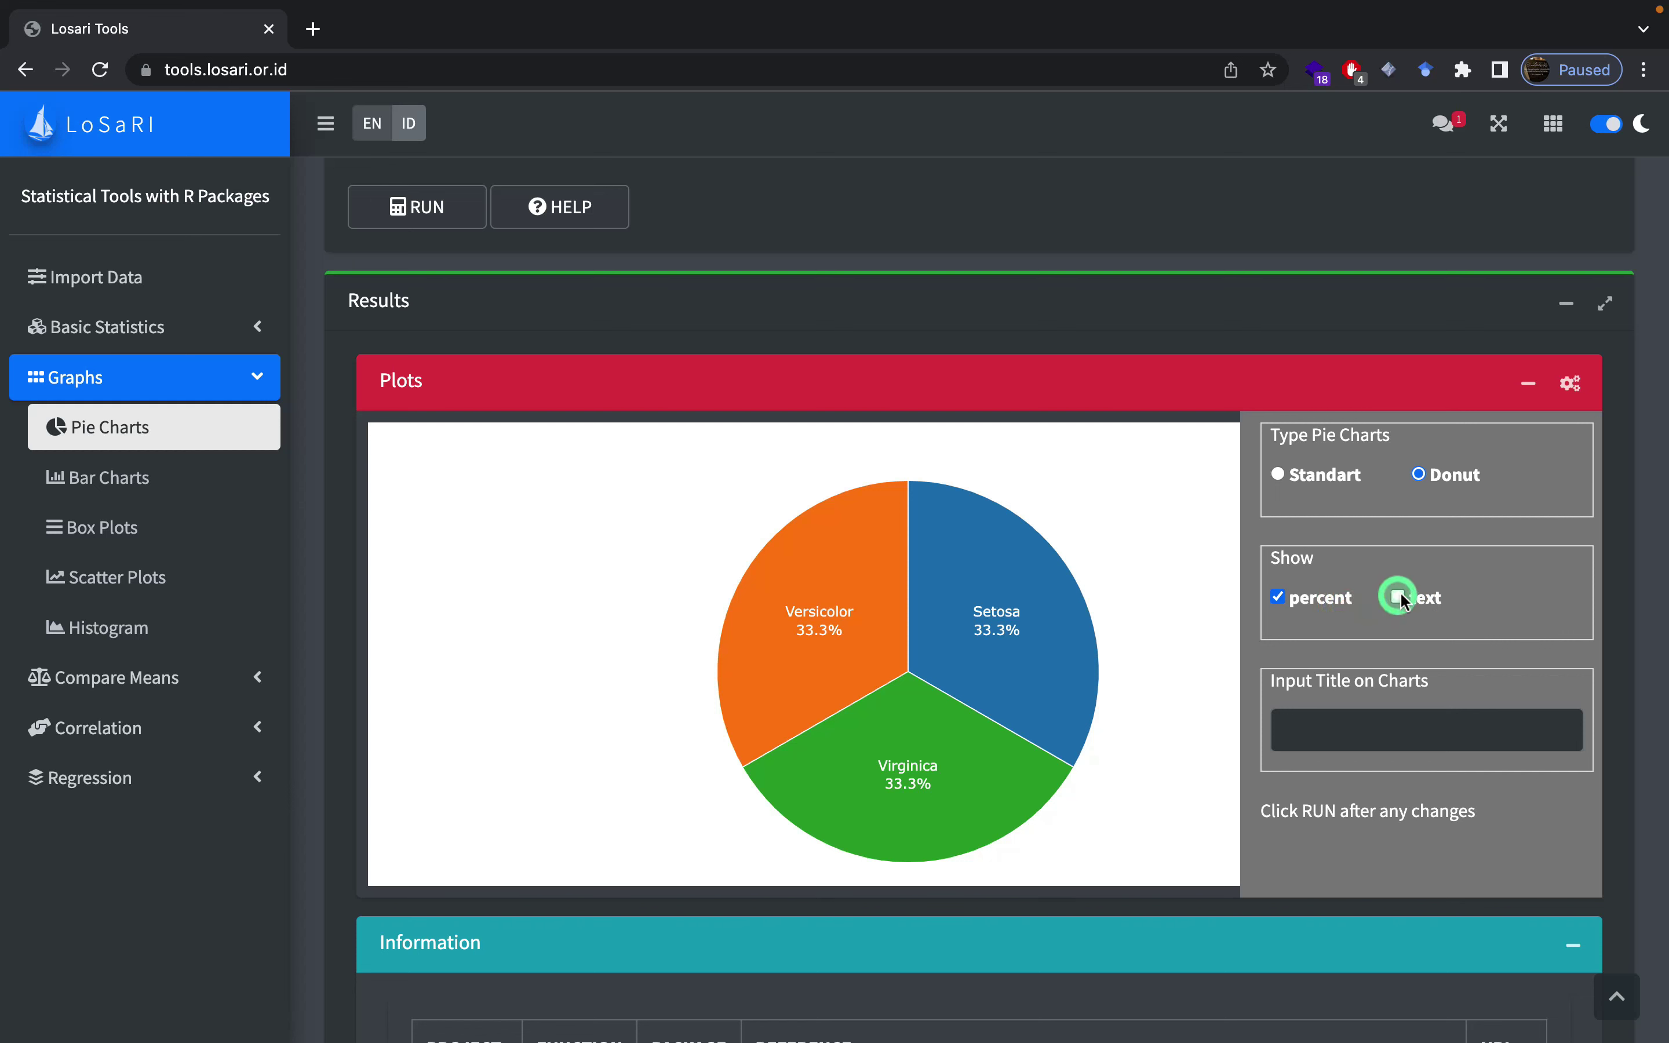
click(1334, 601)
click(1403, 597)
click(1335, 598)
click(1403, 601)
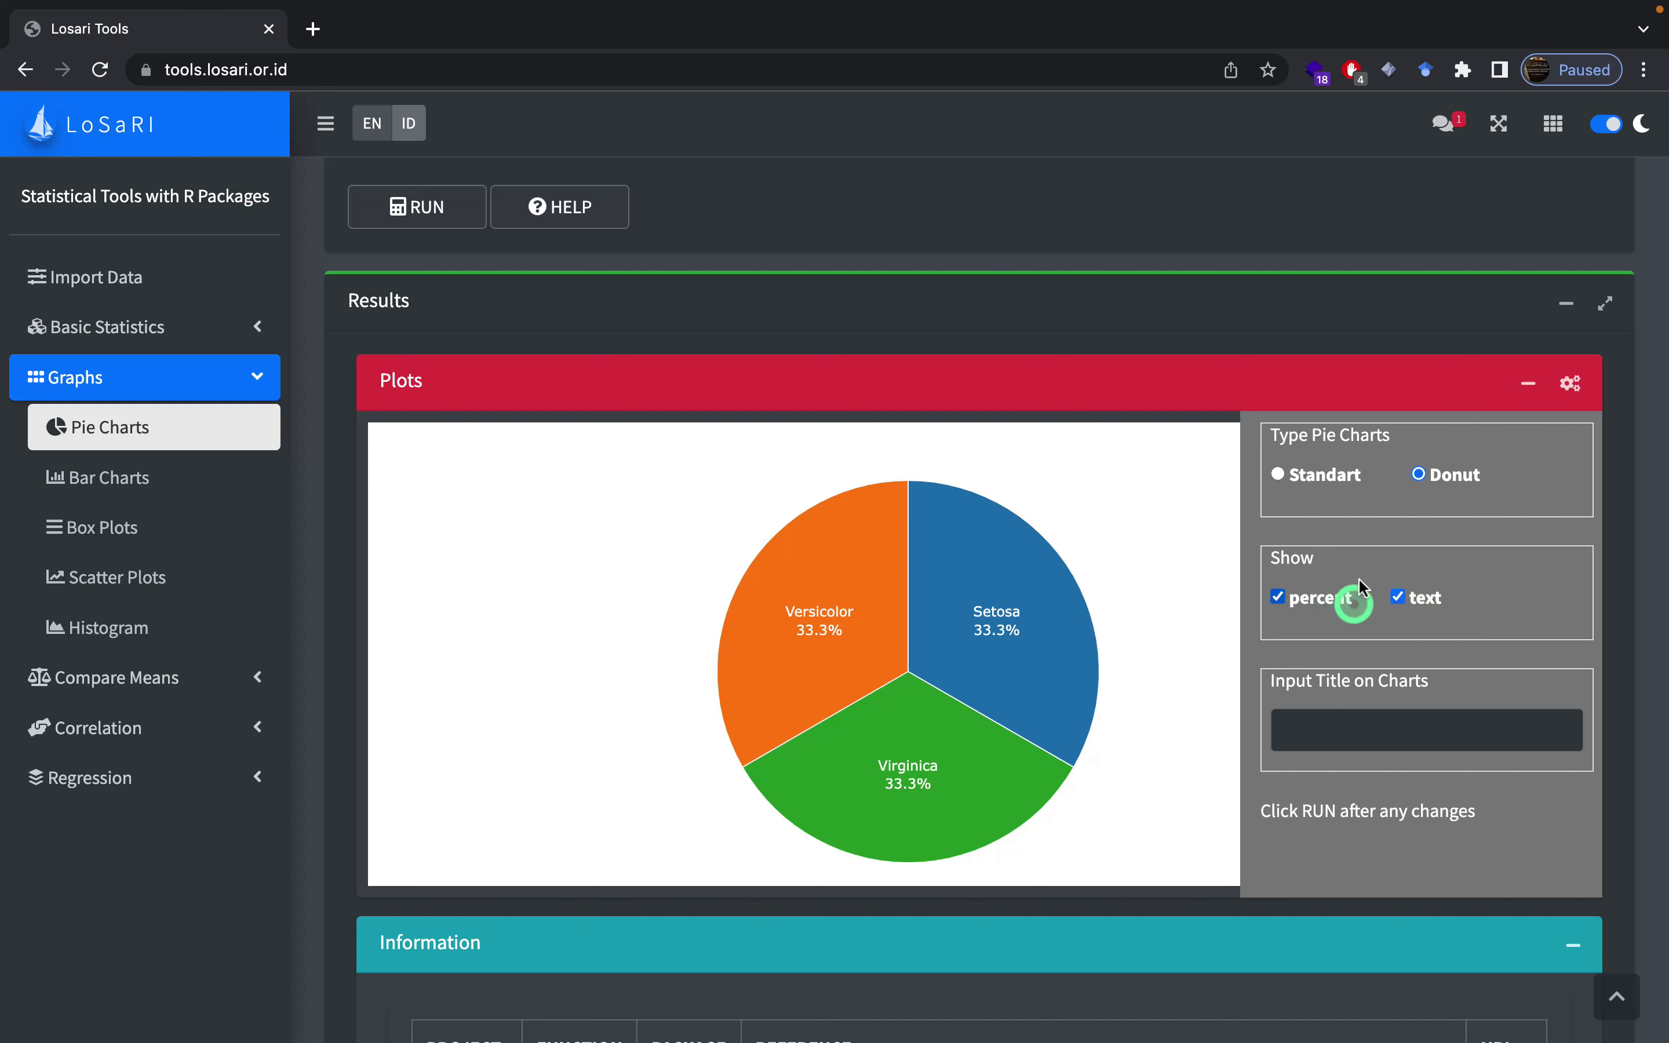
click(1415, 600)
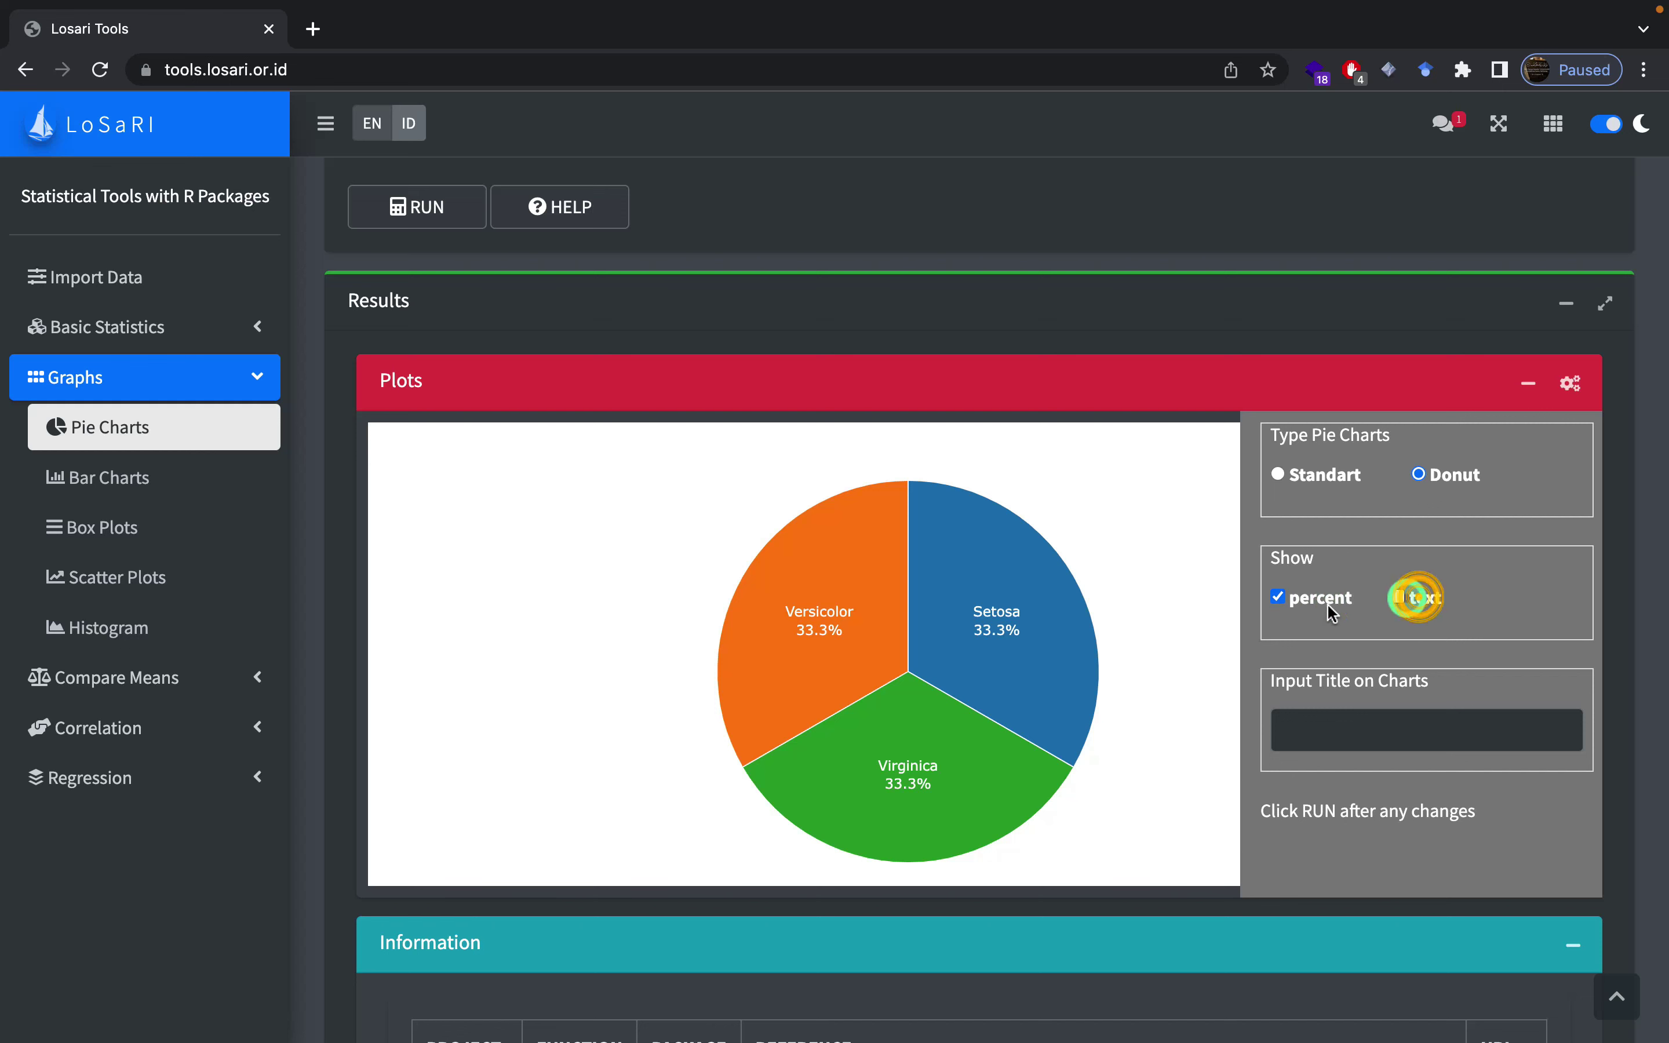
click(1400, 603)
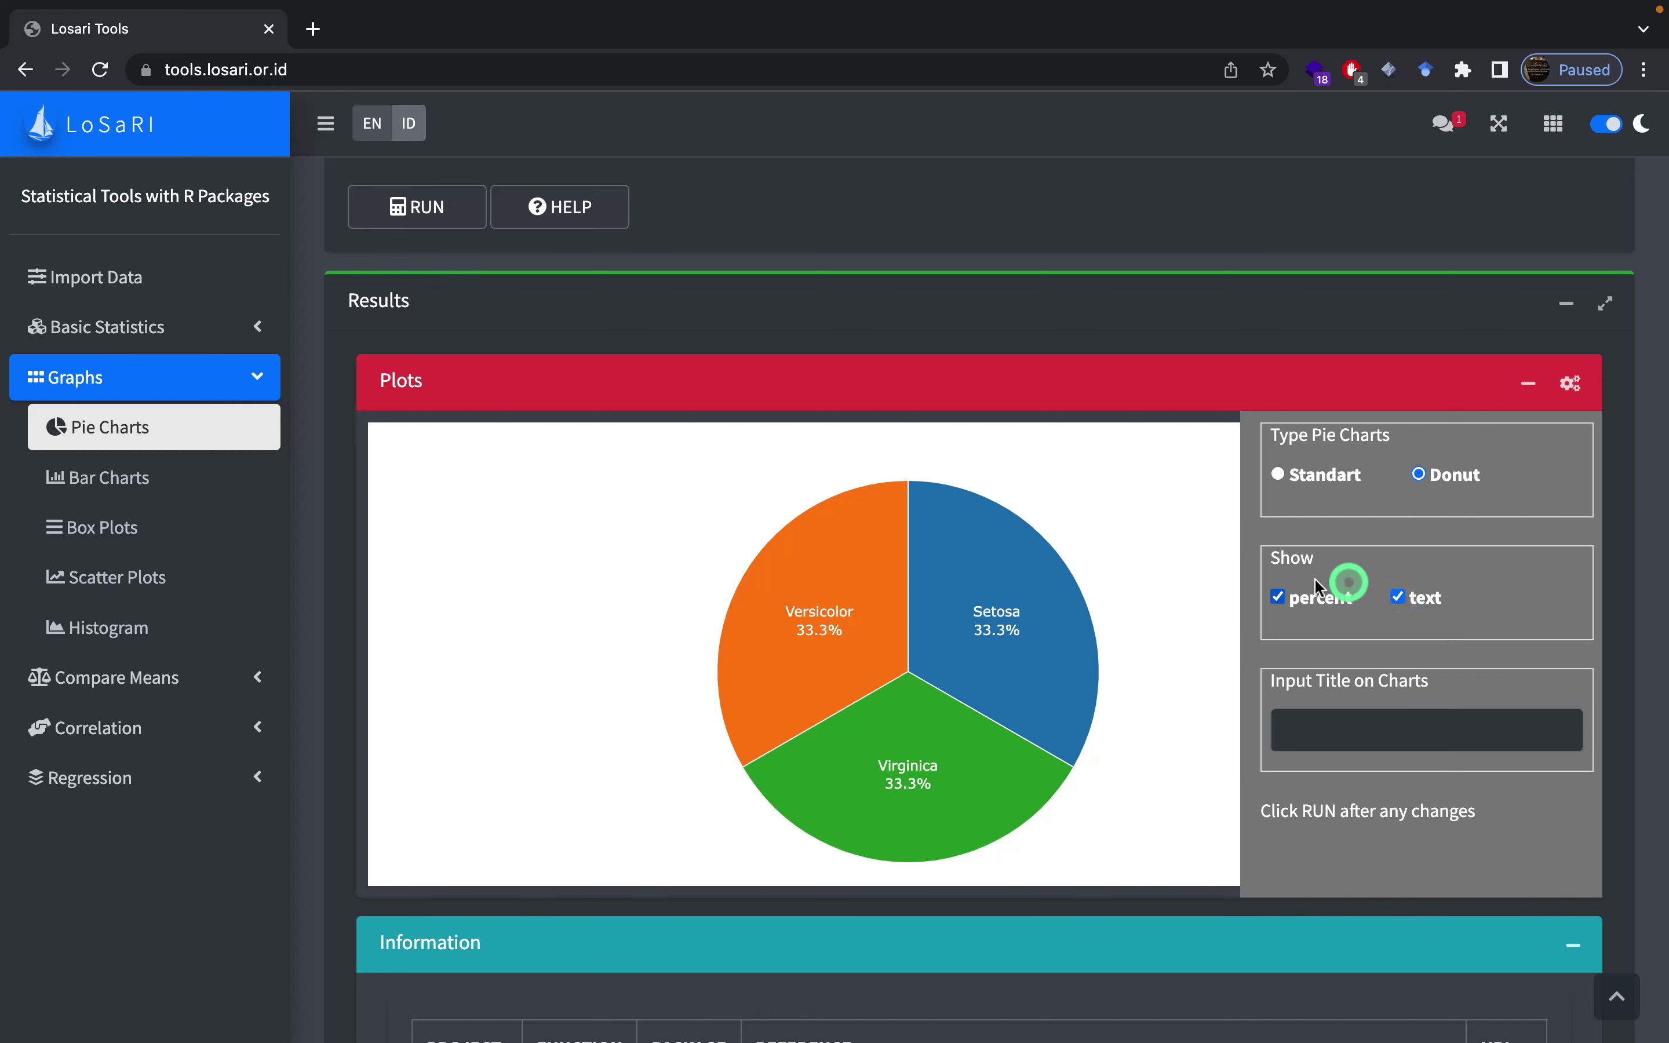
Step: Title the chart "my pie charts" and rerun the analysis to apply the changed plot settings
scroll(1295, 616, down, 1)
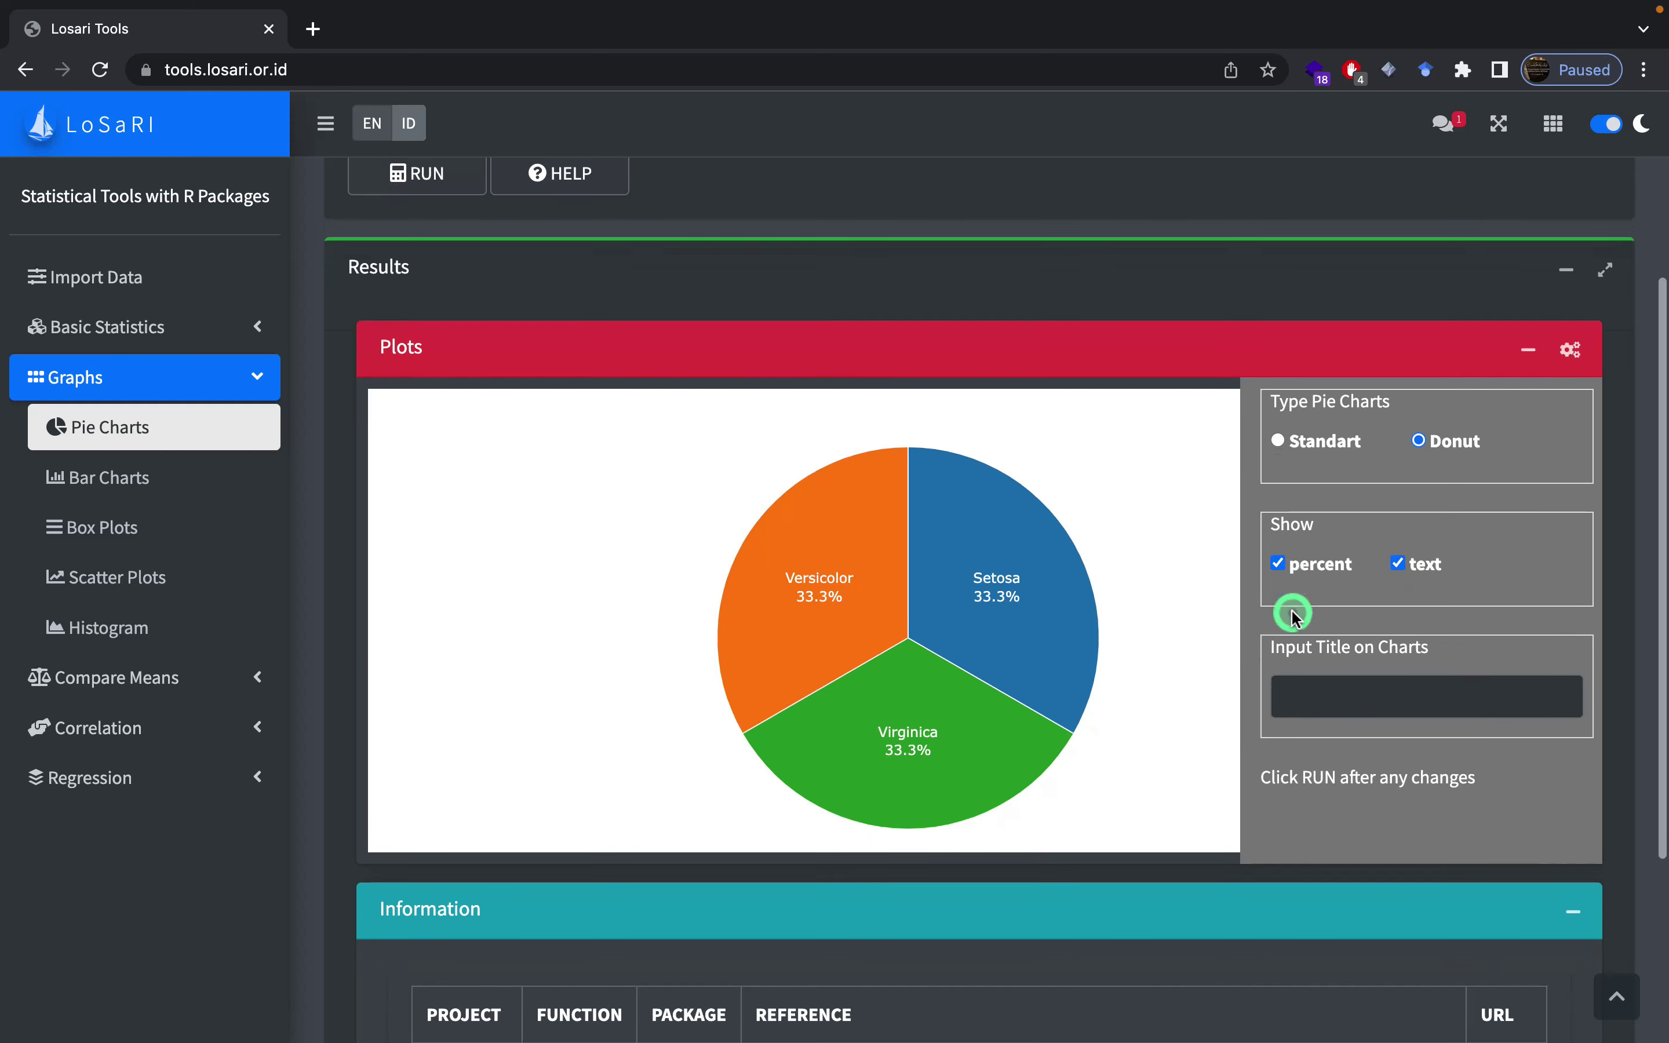
click(1311, 651)
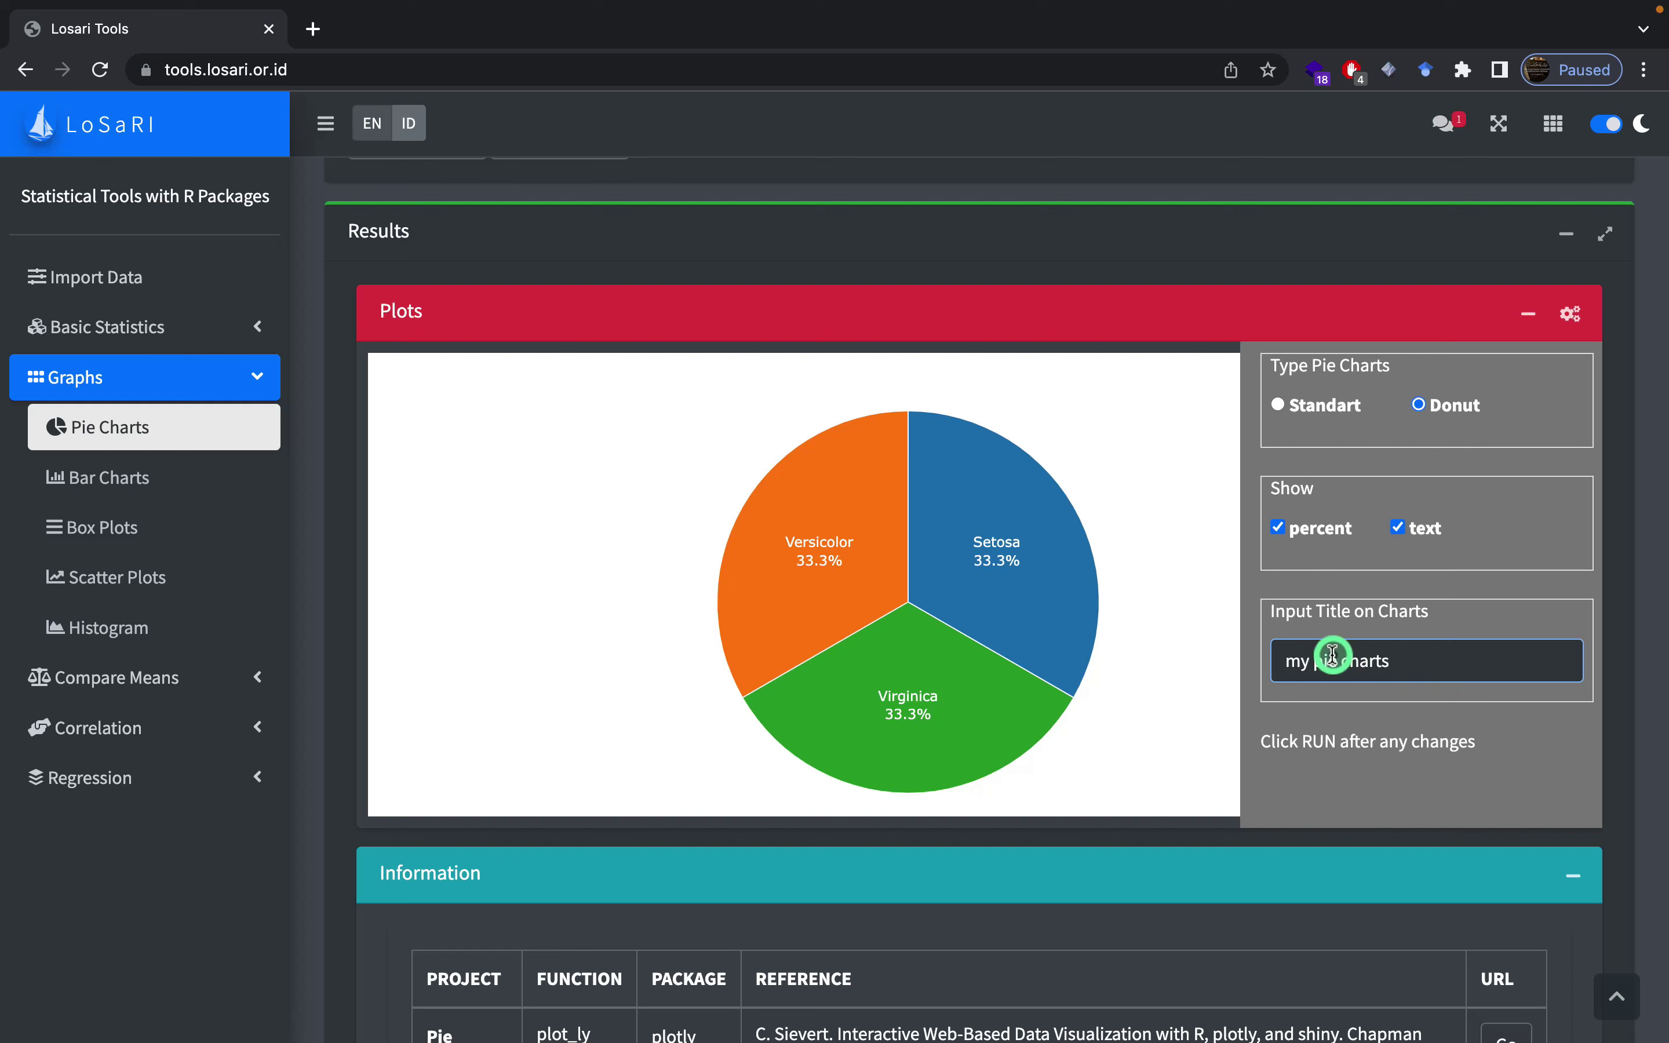
scroll(986, 434, up, 3)
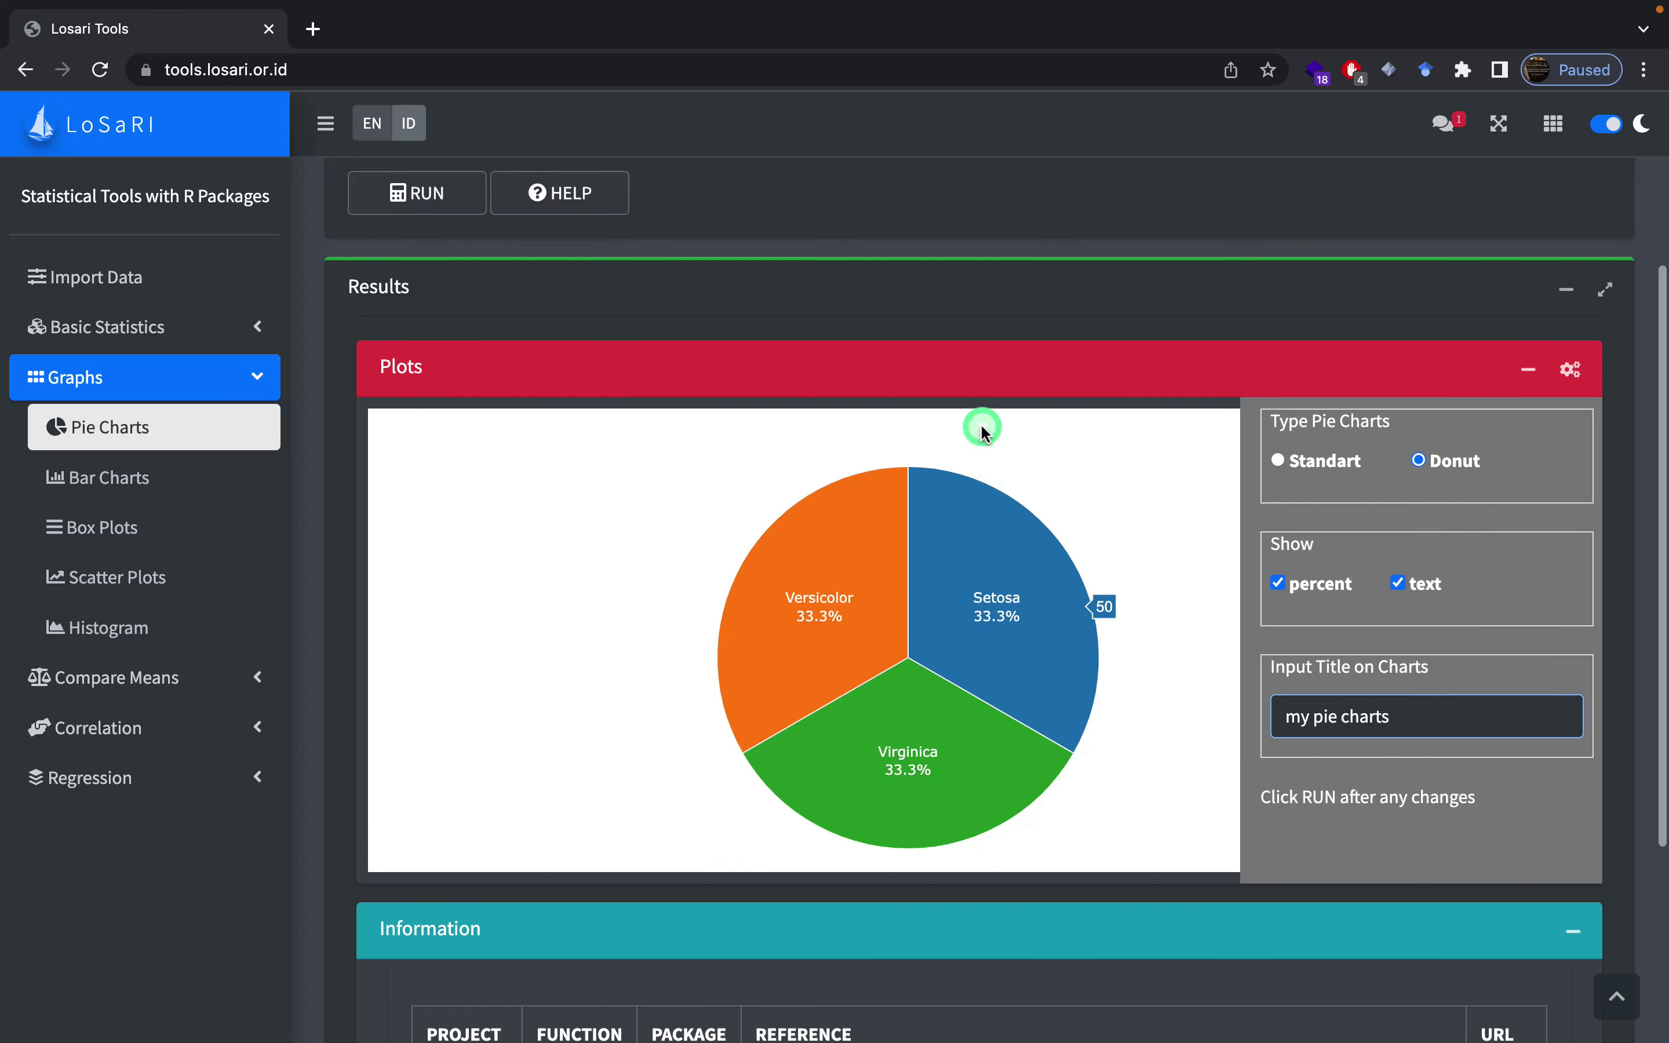
click(435, 350)
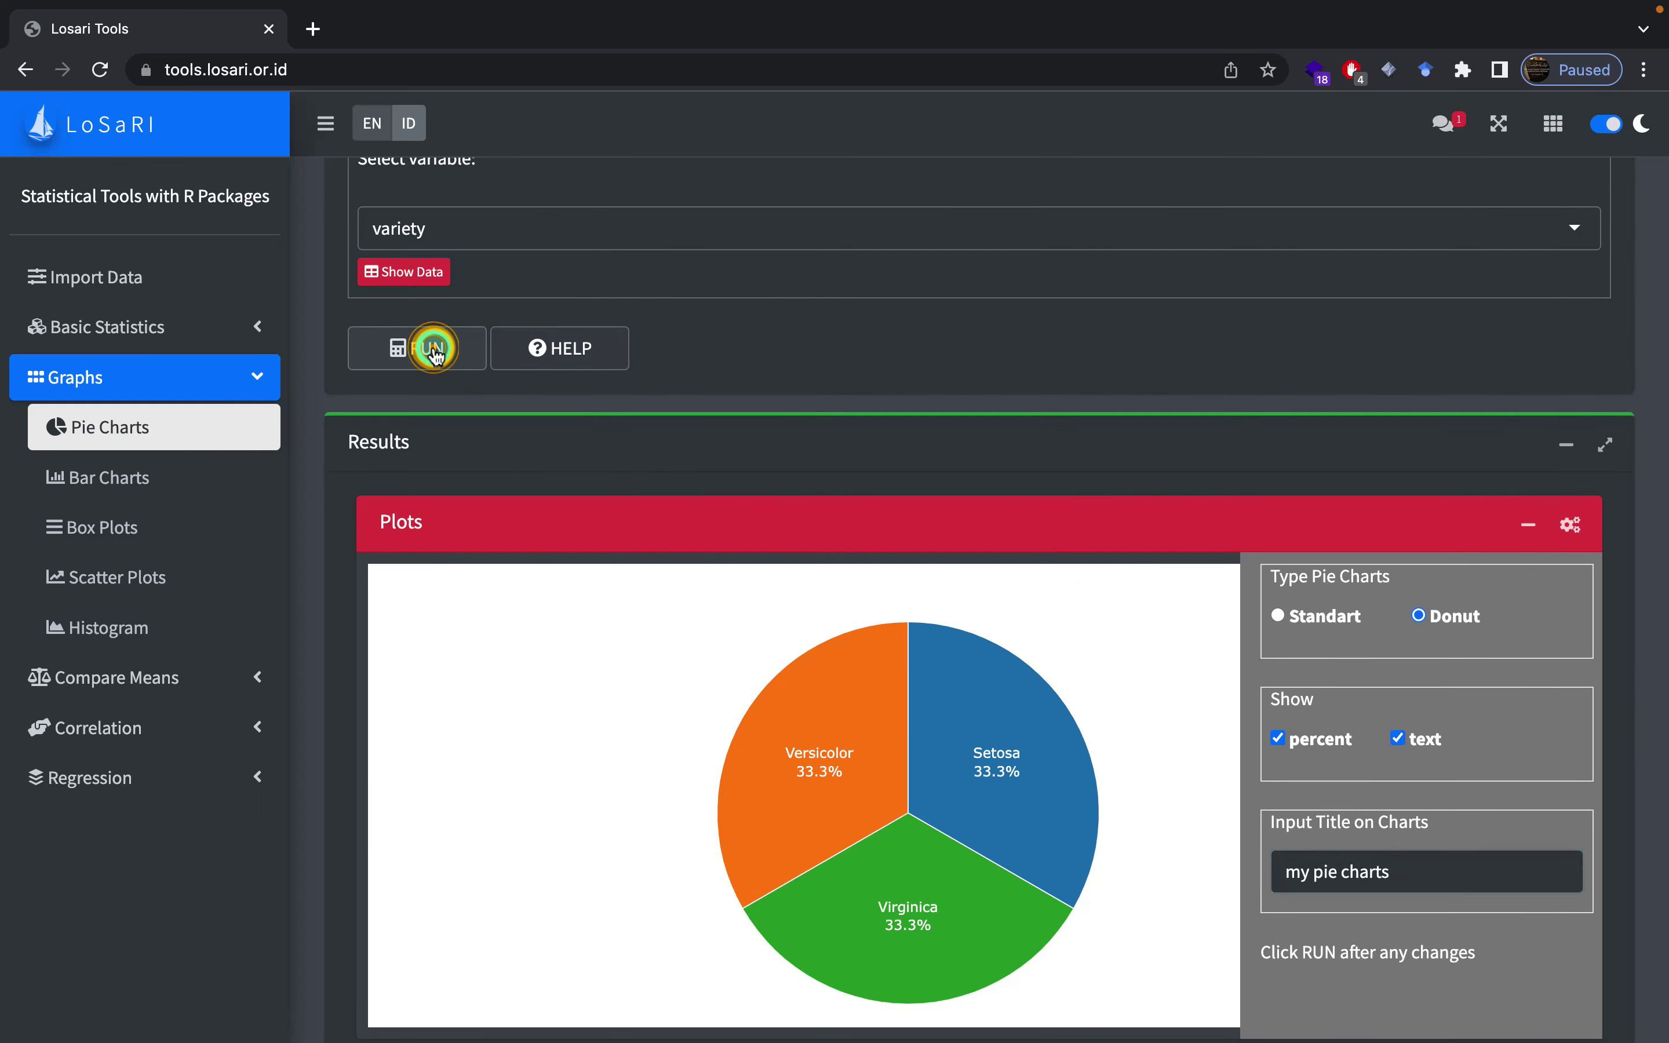
scroll(758, 628, down, 1)
scroll(761, 638, down, 1)
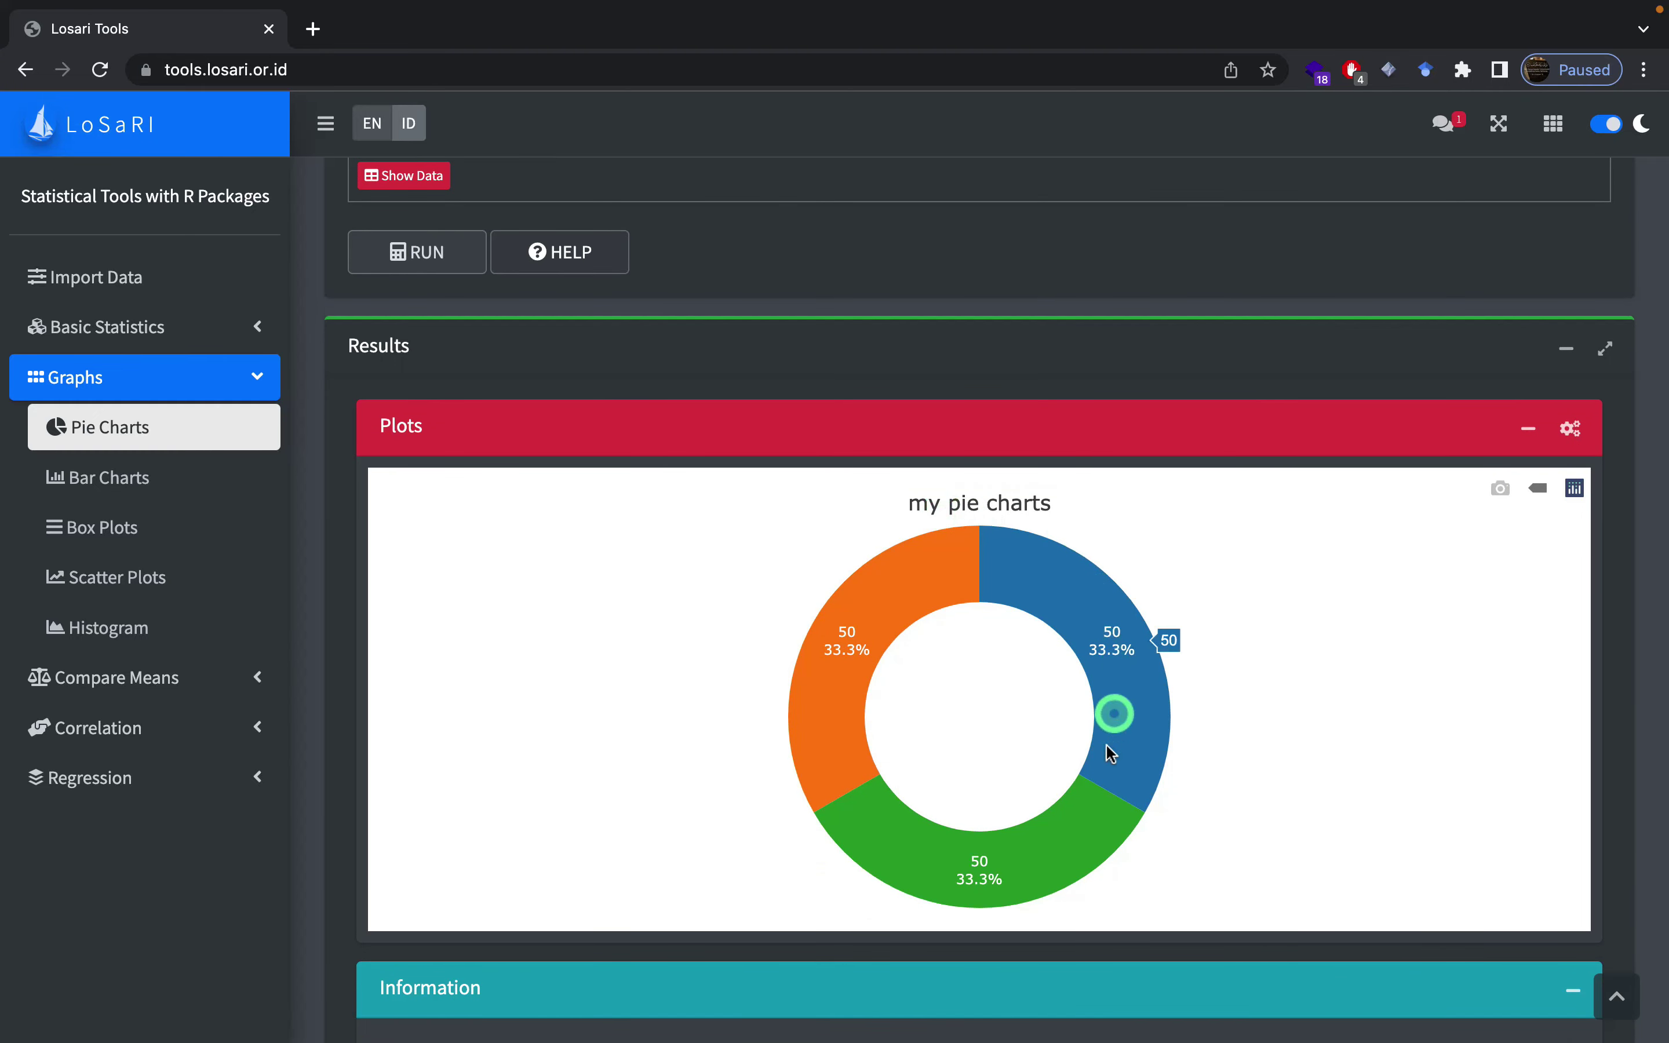
Step: Download the donut chart as a PNG image and look over the results page
click(1504, 490)
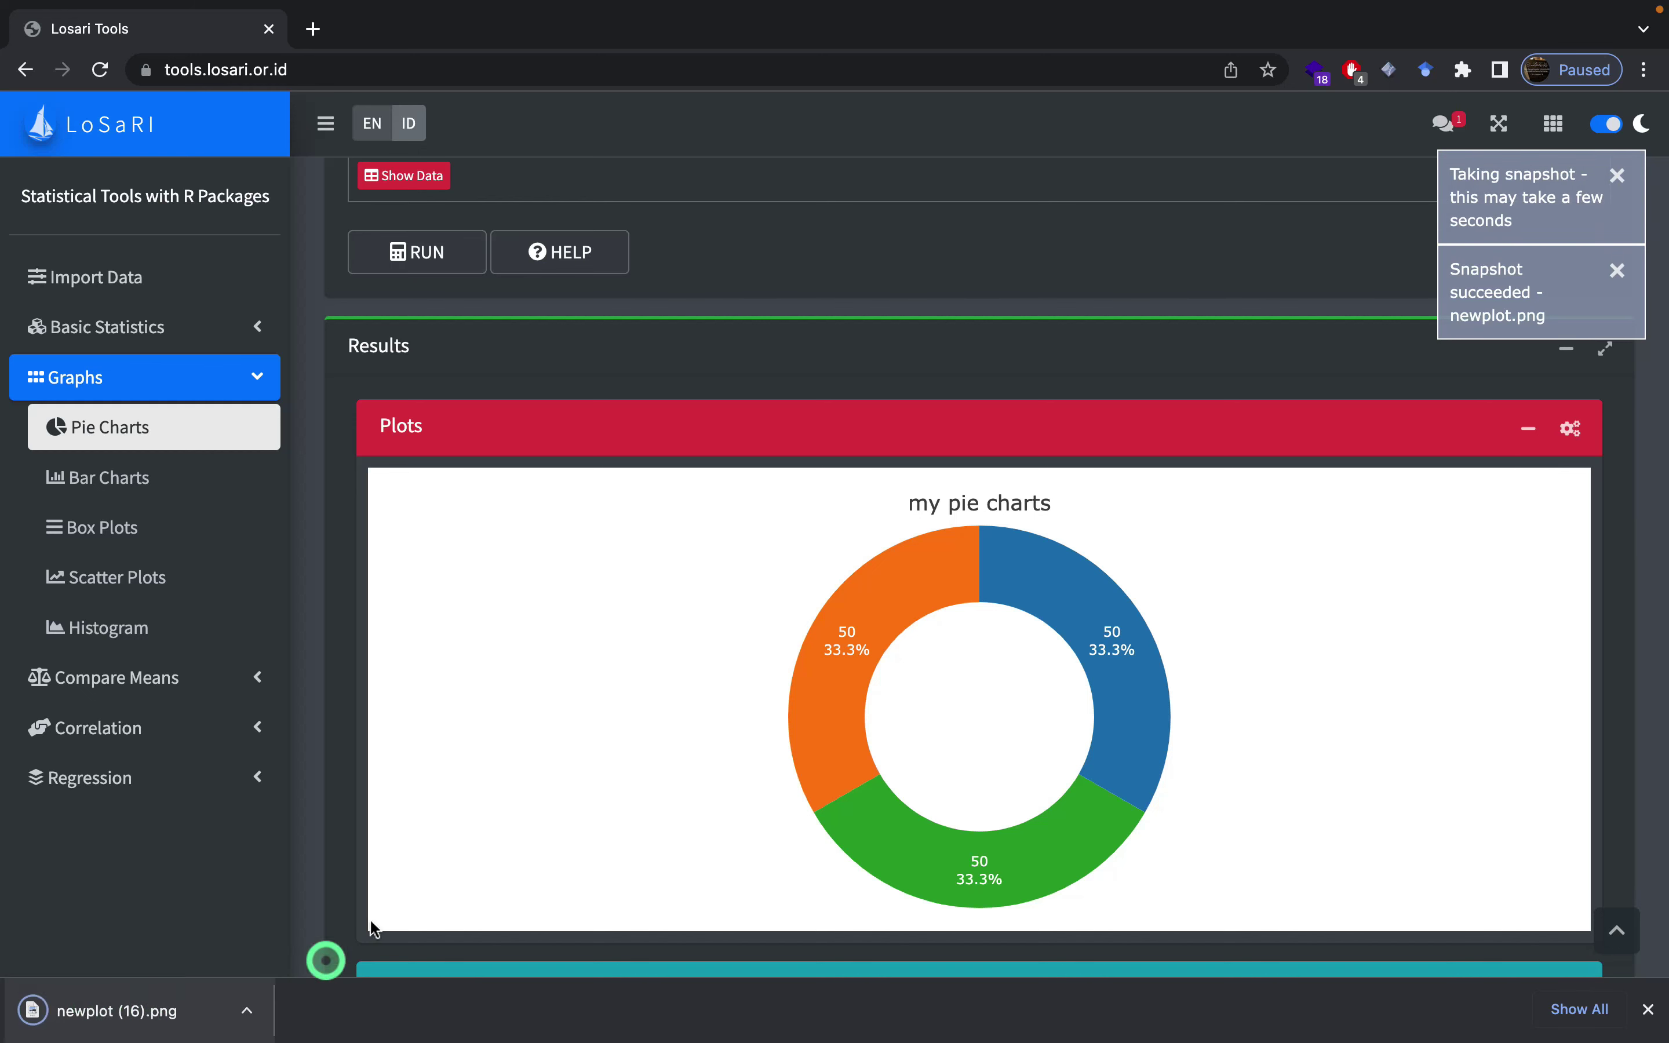
scroll(813, 749, down, 3)
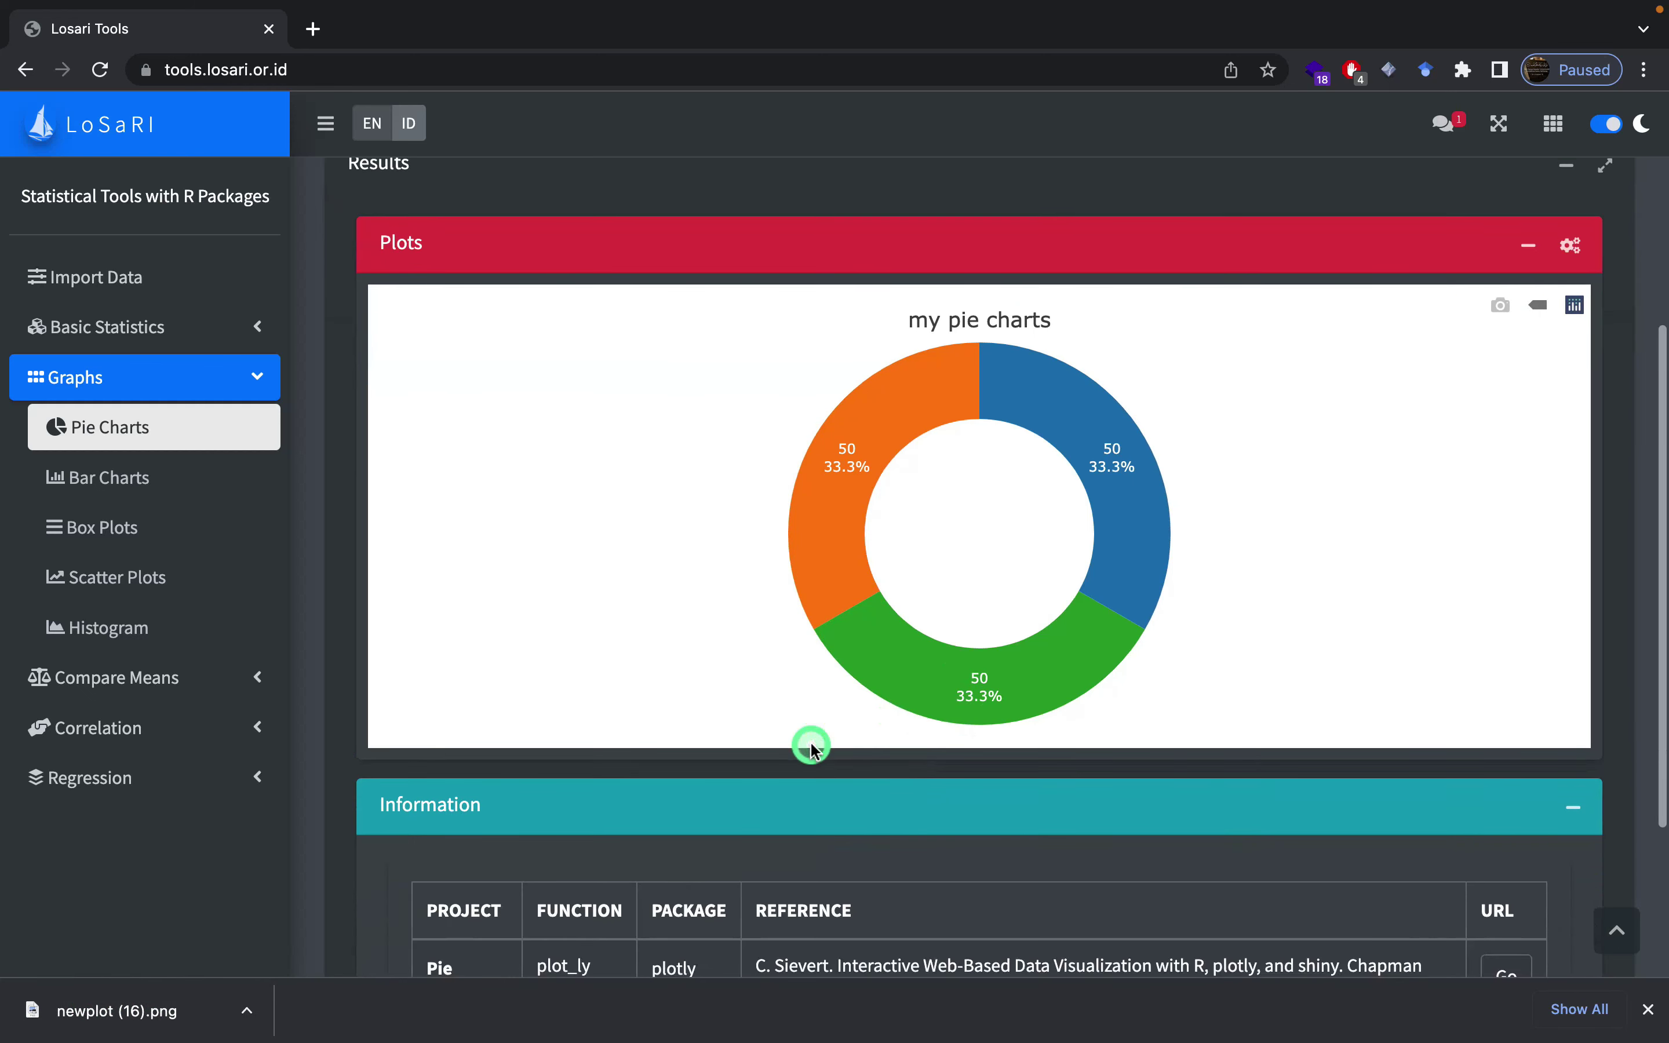
scroll(812, 748, up, 5)
scroll(812, 748, up, 2)
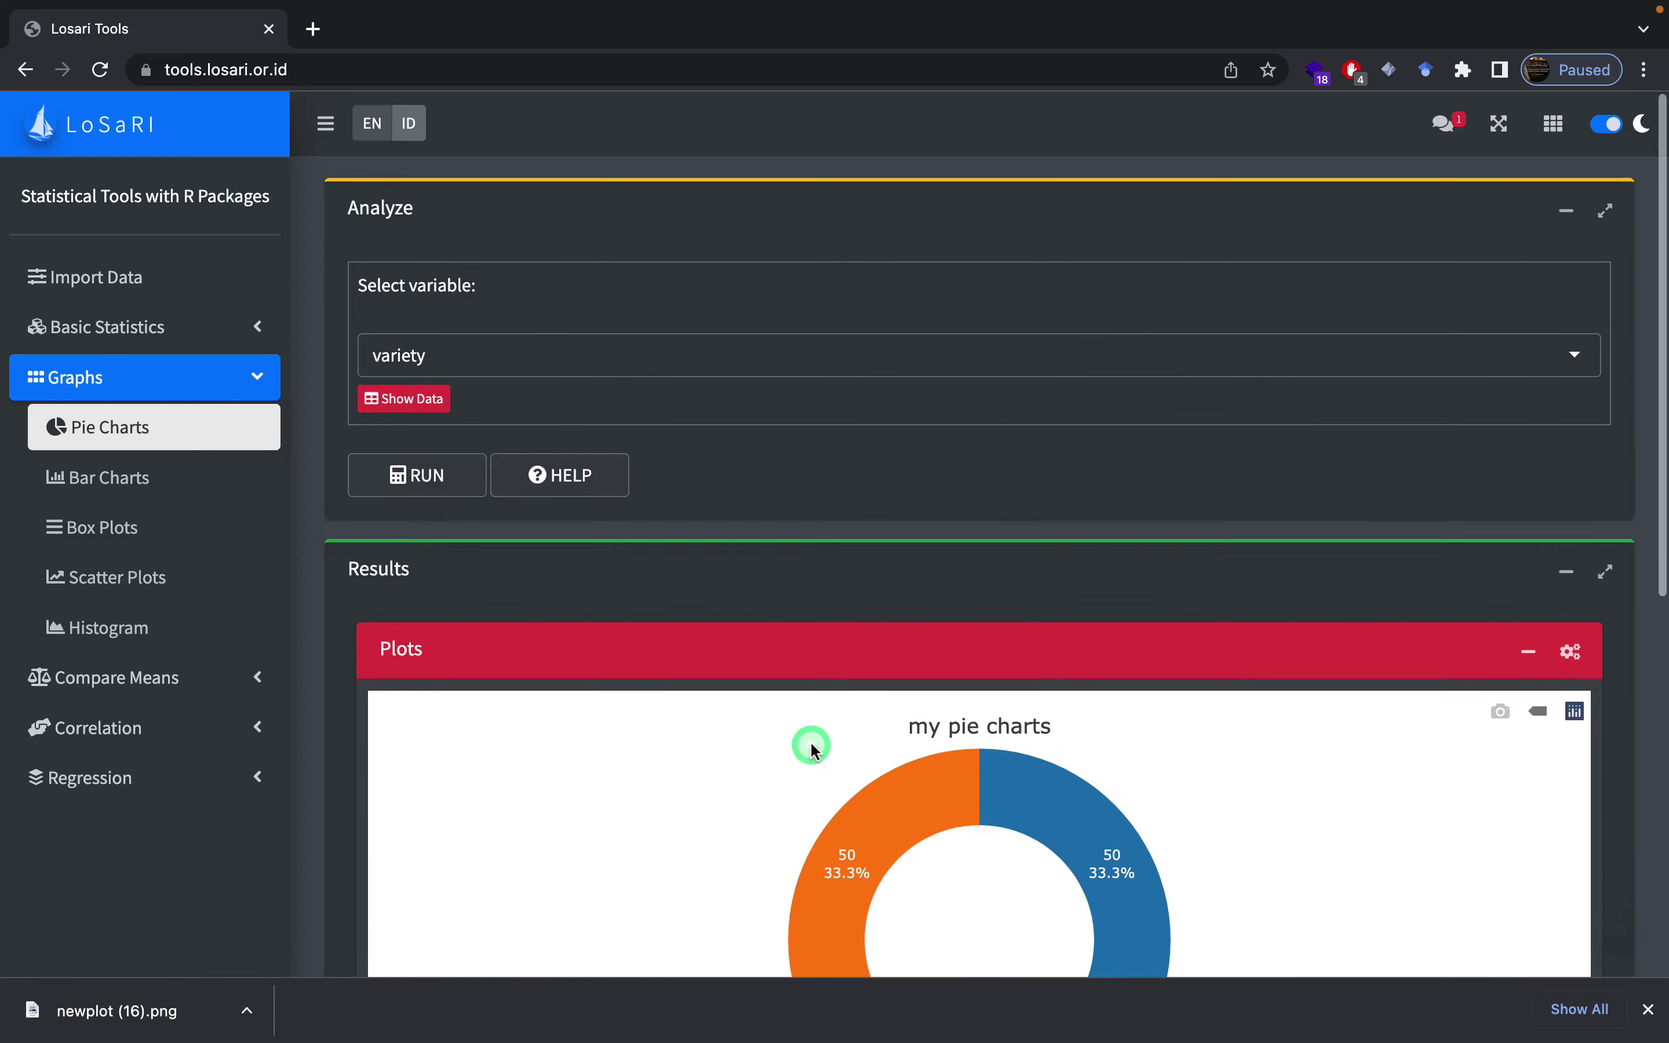